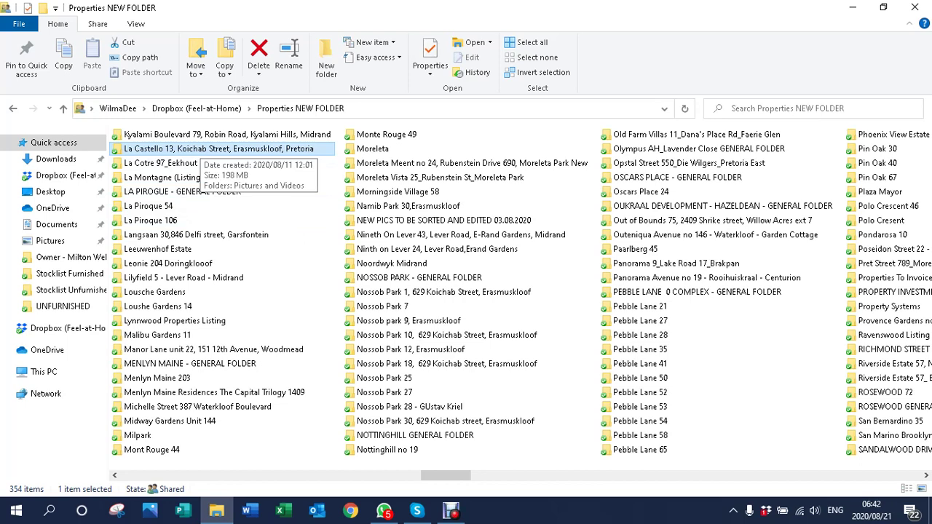
Step: Open La Castello 13, then Pictures and Videos, and create a new folder there
key(Return)
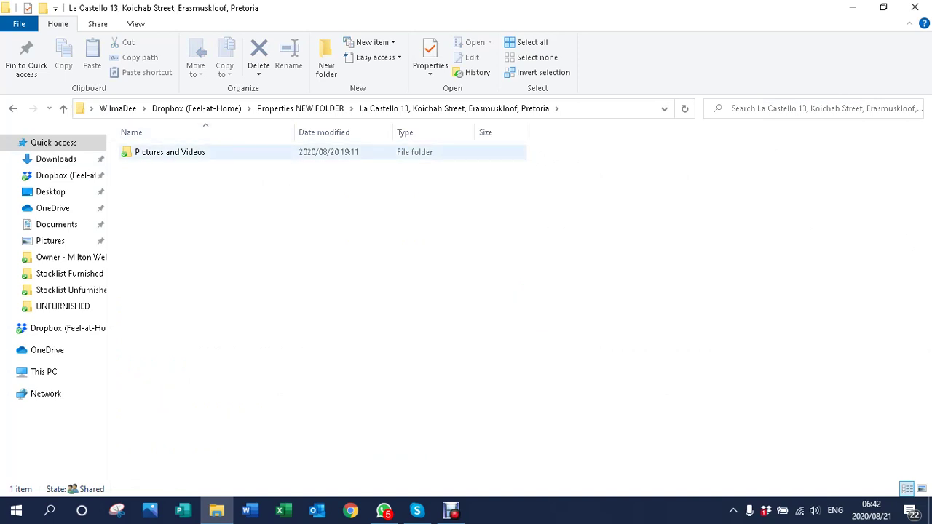
double_click(168, 152)
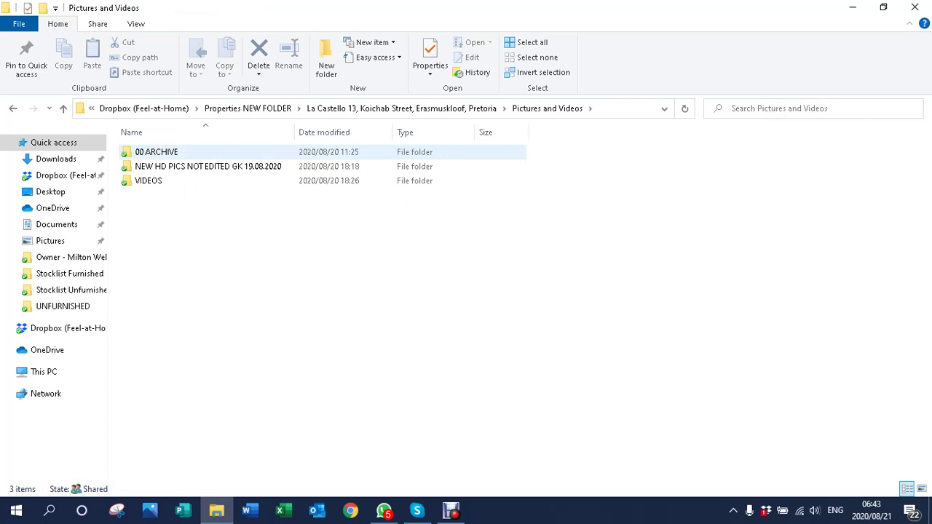
key(End)
key(Up)
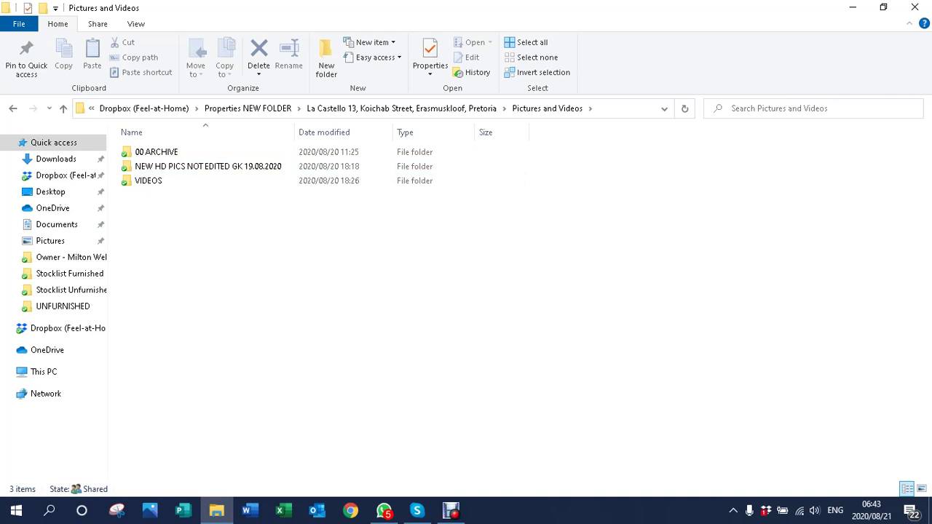
click(43, 8)
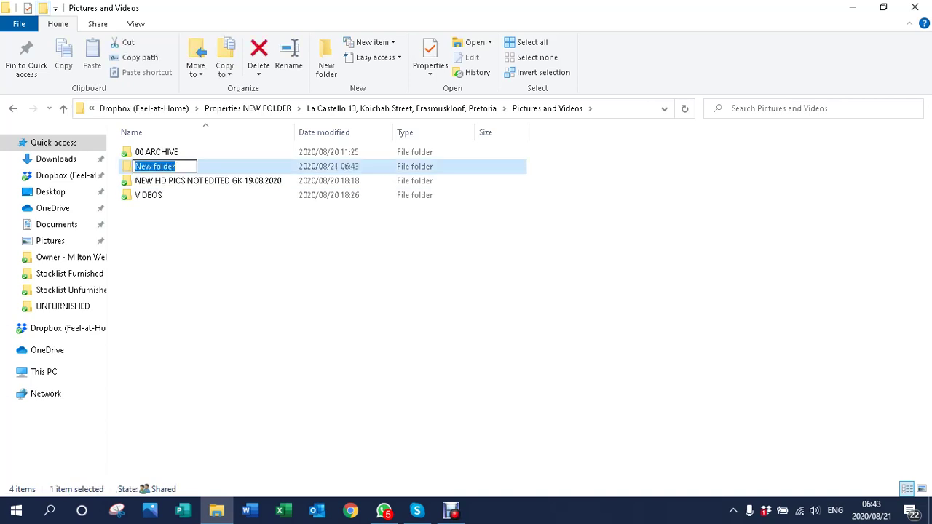
Step: Name the new folder 'HD Pics Edited' and add folders 'LARGE Pics Edited' and 'MEDIUM Pics Edited'
text(HD Pics Ed)
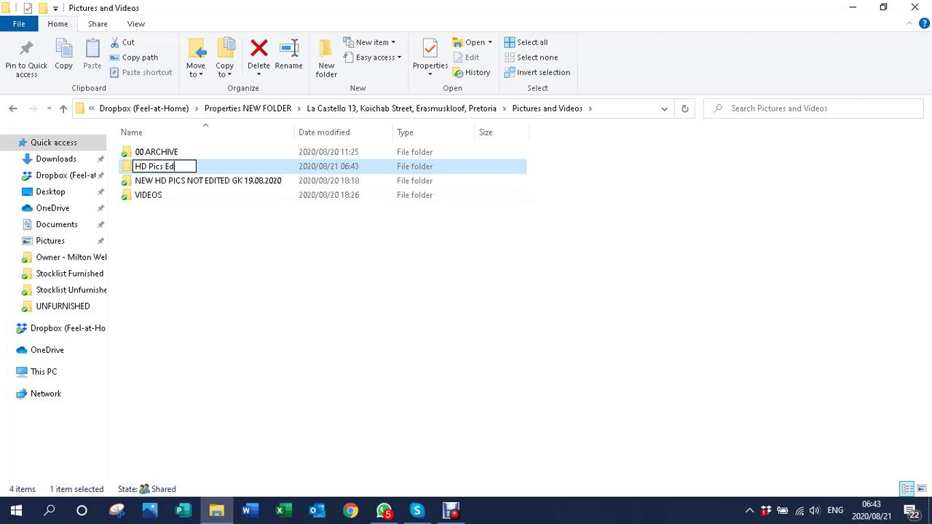
text(ited)
key(Return)
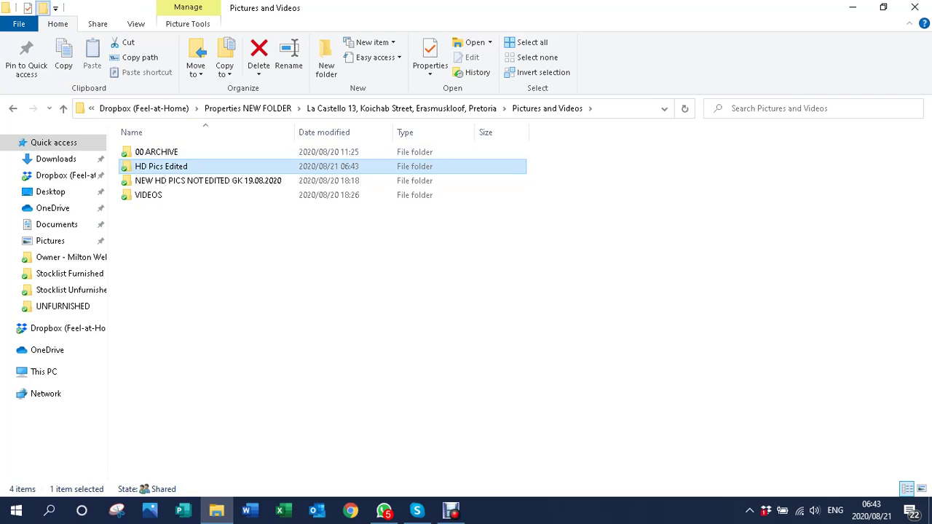
key(ctrl+shift+n)
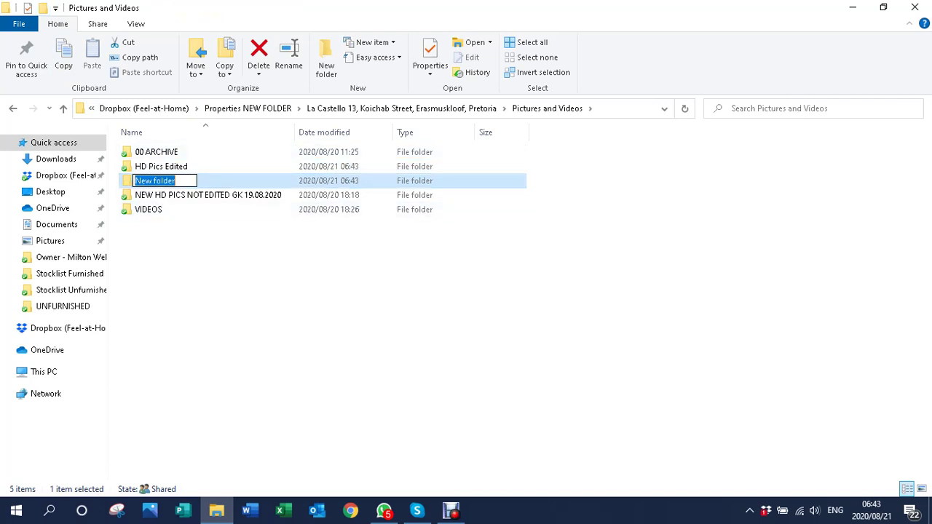
text(;AE)
key(BackSpace)
key(BackSpace)
key(BackSpace)
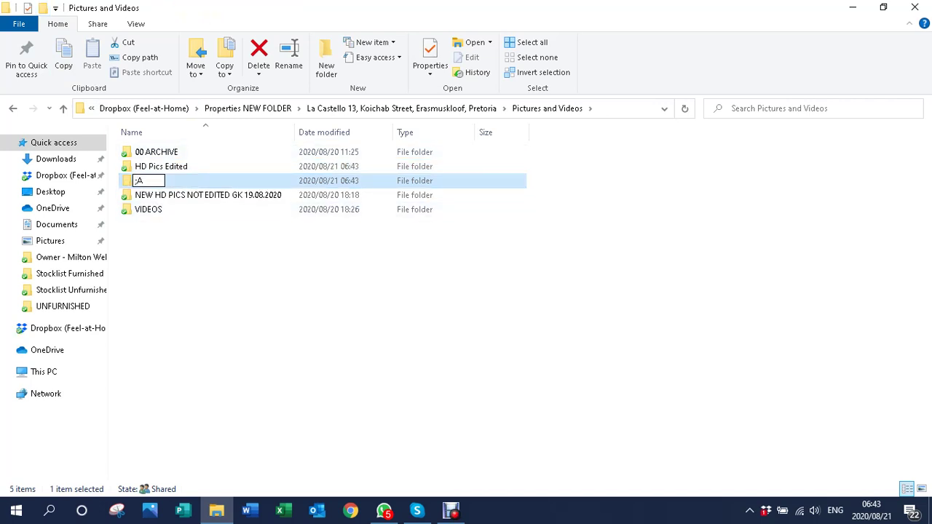
text(LARGE P)
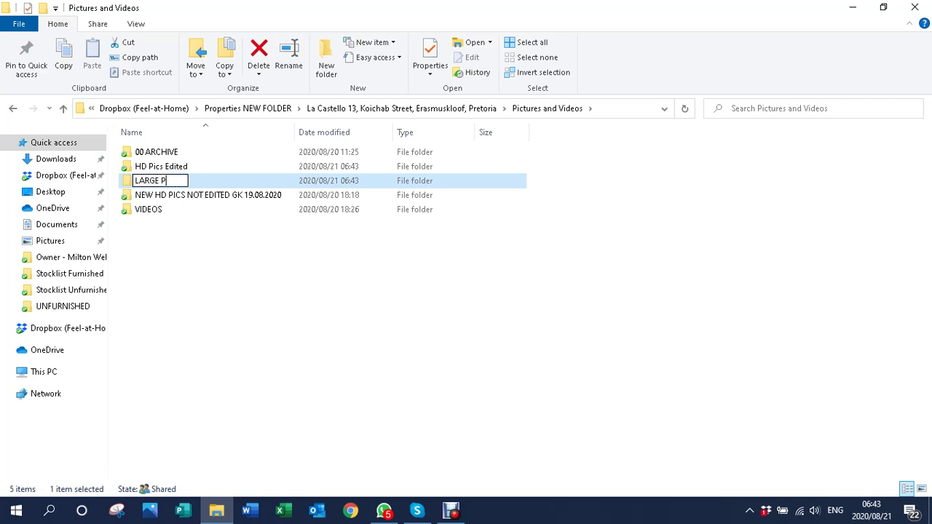
text(ics Edited)
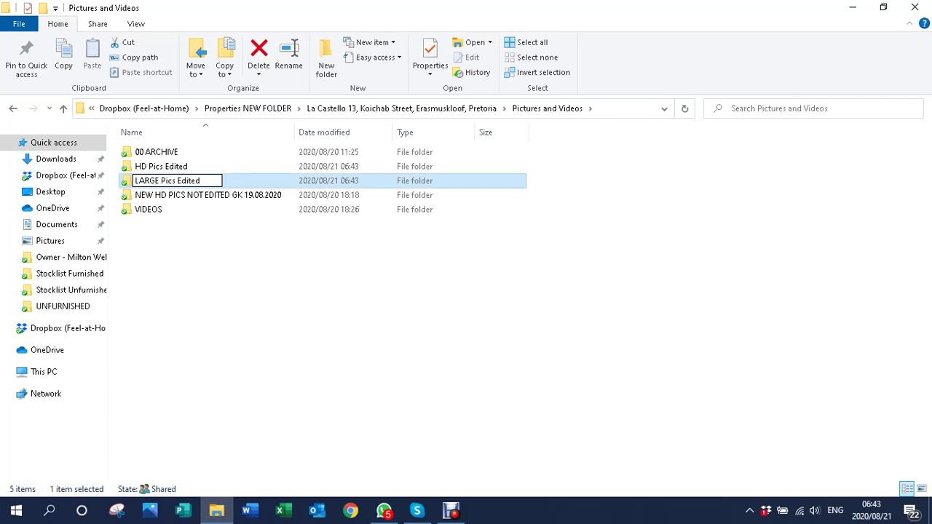
key(Return)
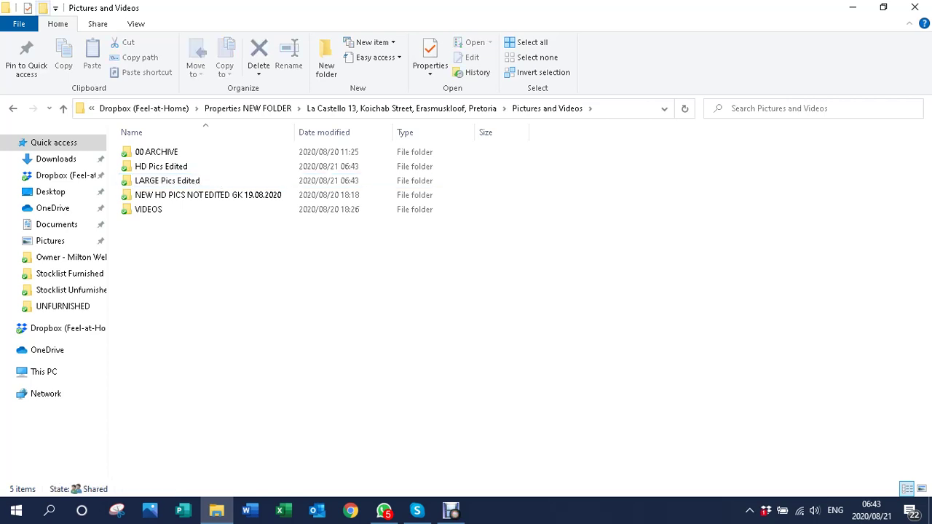
key(ctrl+shift+n)
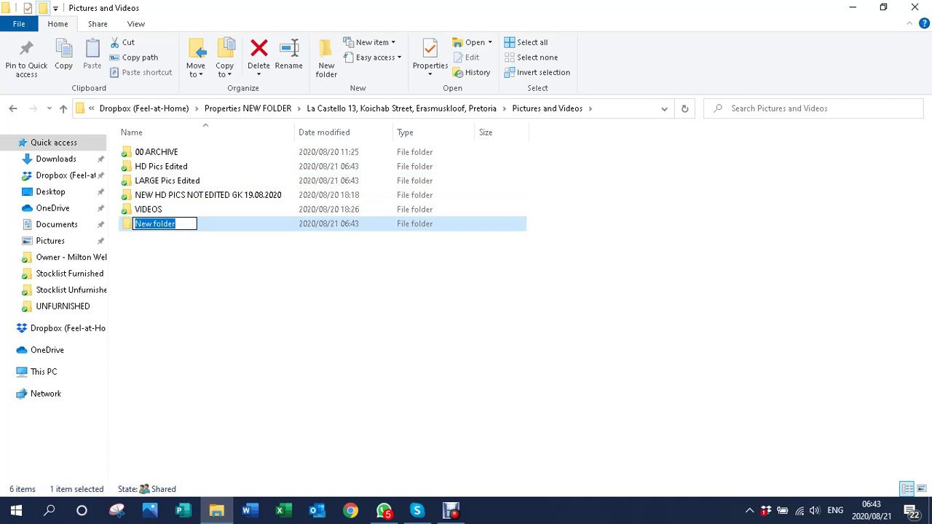
text(MEDIUM Pics Edited)
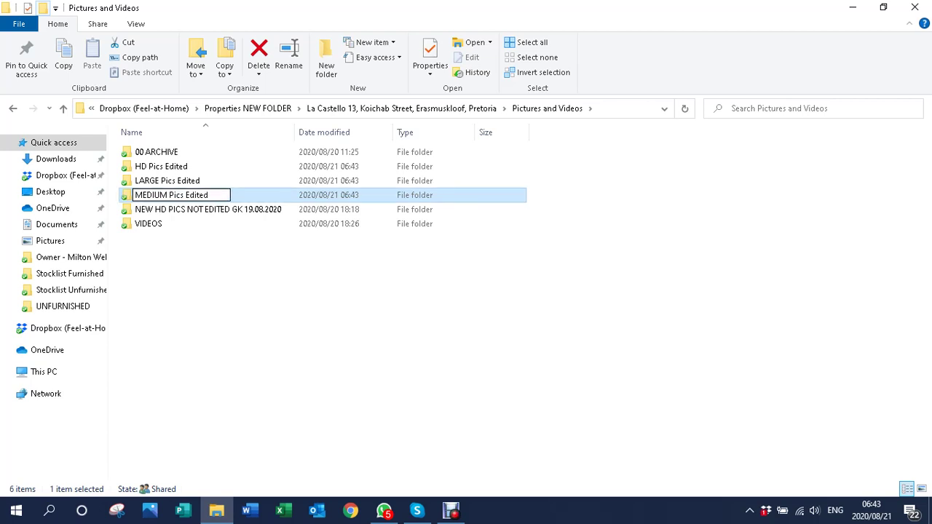
key(Return)
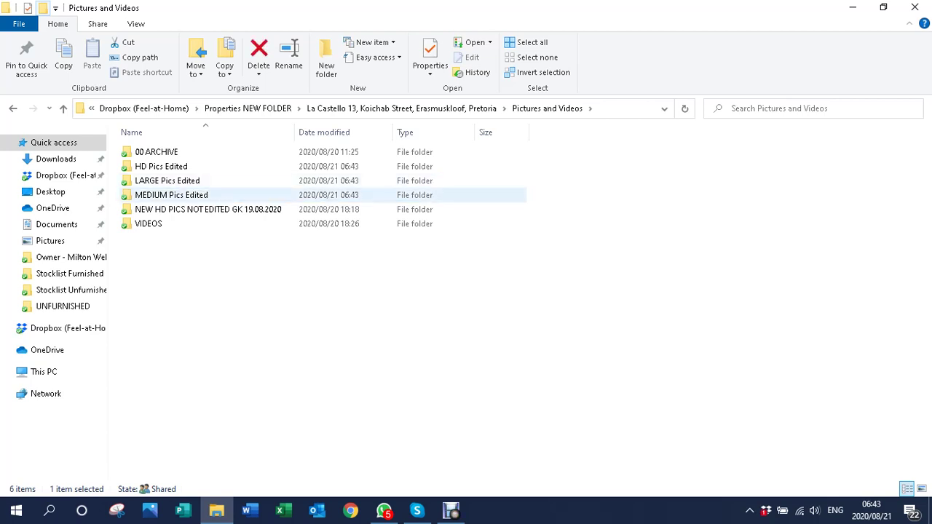
key(Down)
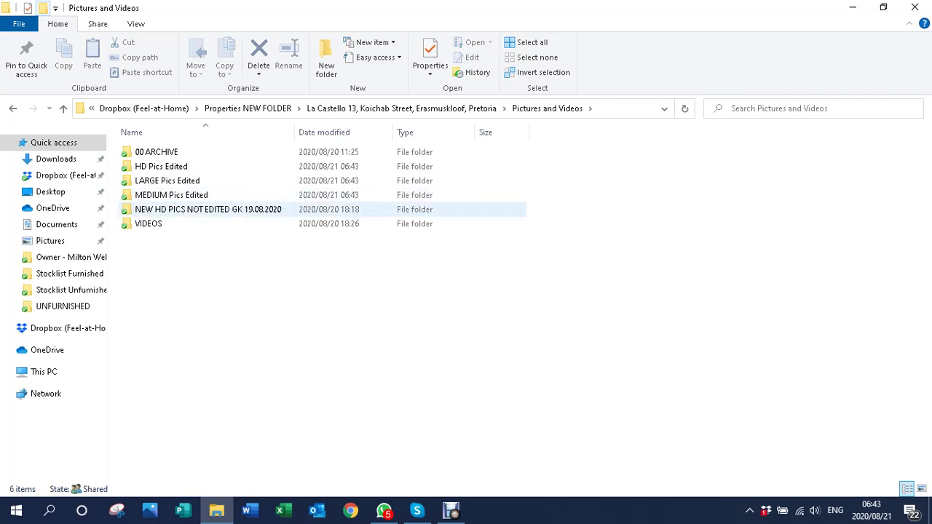
key(Up)
key(Up)
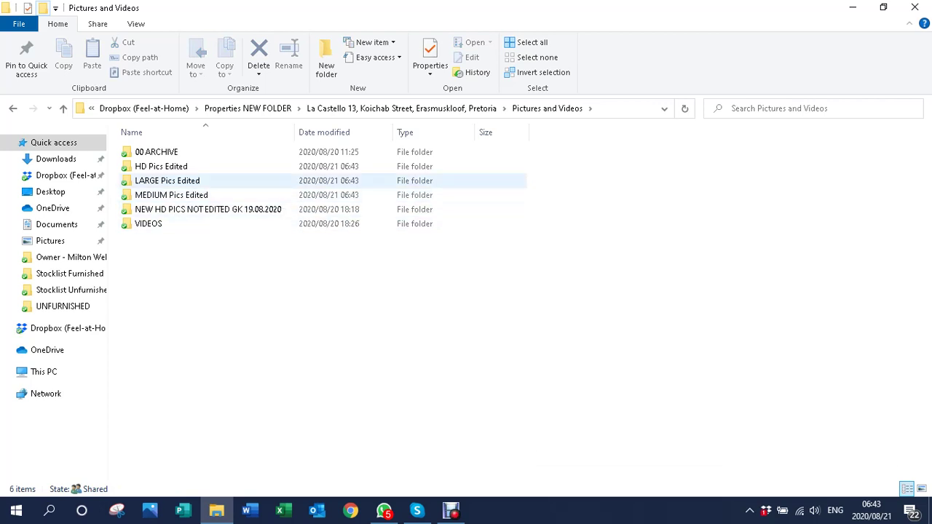
key(Up)
key(Down)
key(Down)
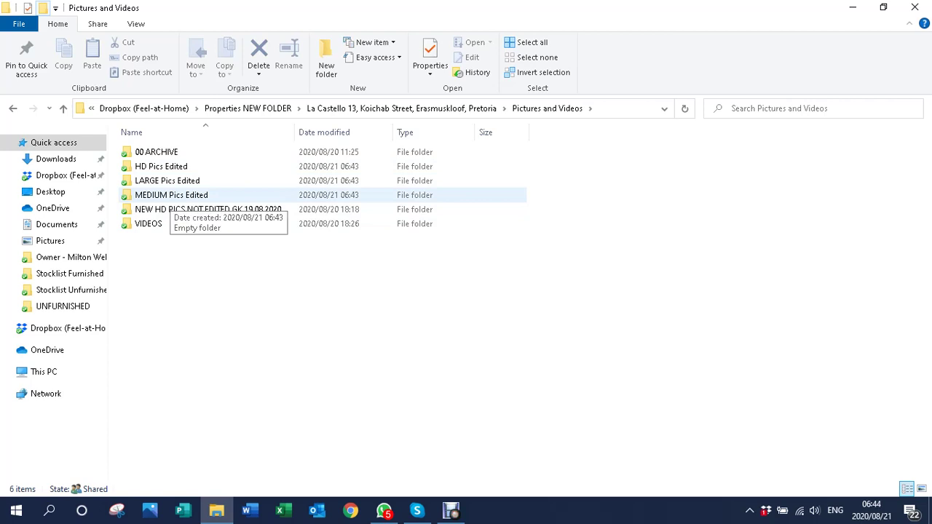
key(Up)
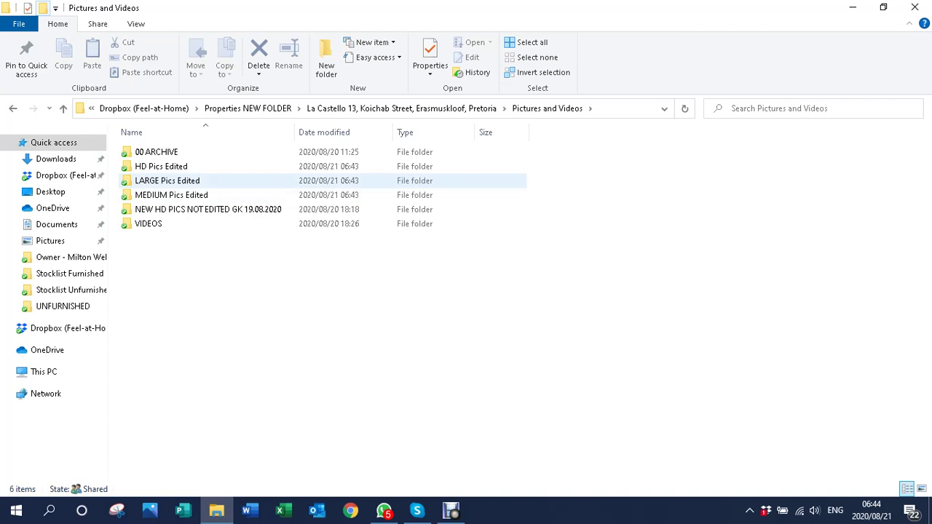
key(Down)
key(Down)
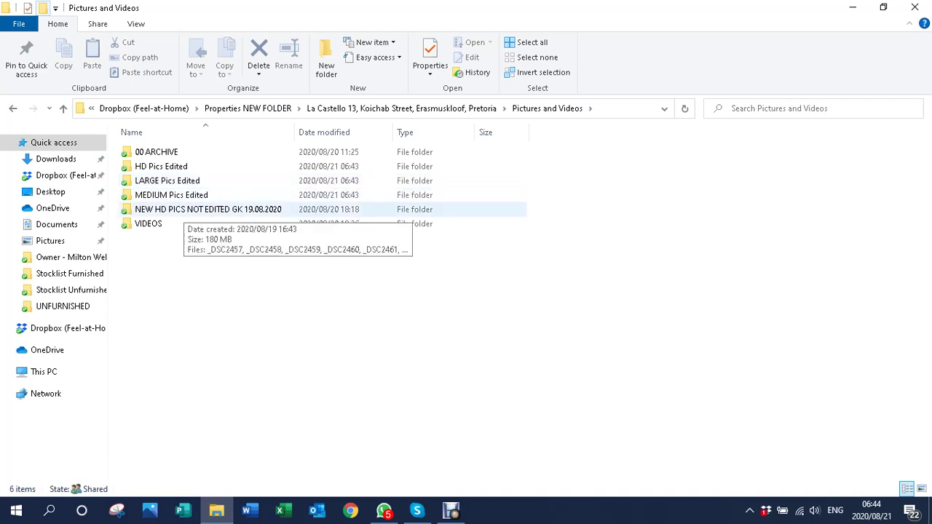
key(Return)
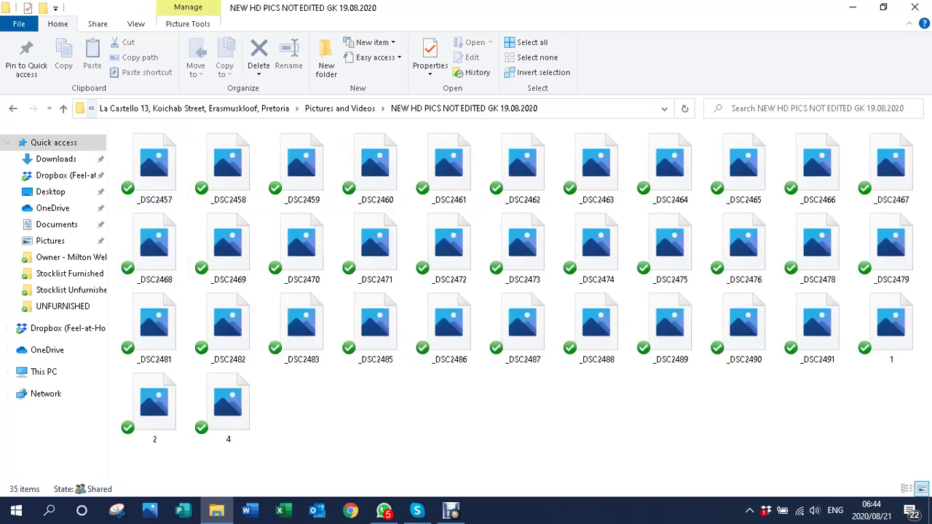
Step: Copy all 35 unedited photos and return to the Pictures and Videos folder
drag(125, 127, 931, 481)
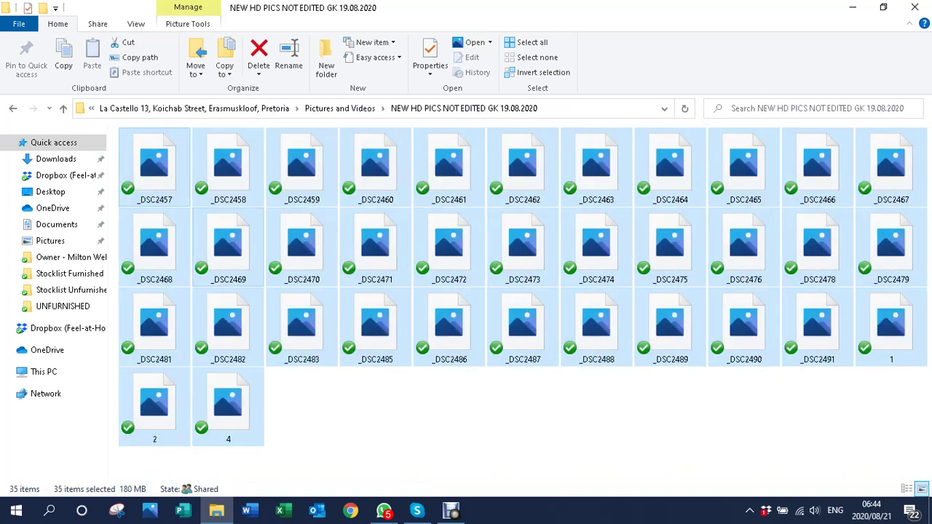
key(shift+F10)
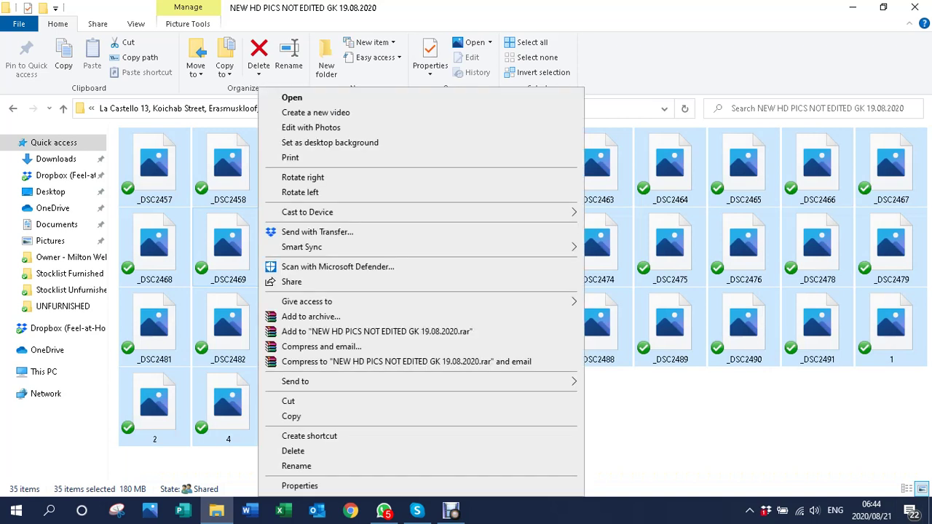
key(Down)
key(Down)
key(Down)
key(Down)
key(Down)
key(Down)
key(Down)
key(Down)
key(Down)
key(Down)
key(Down)
key(Down)
key(Down)
key(Down)
key(Down)
key(Down)
key(Down)
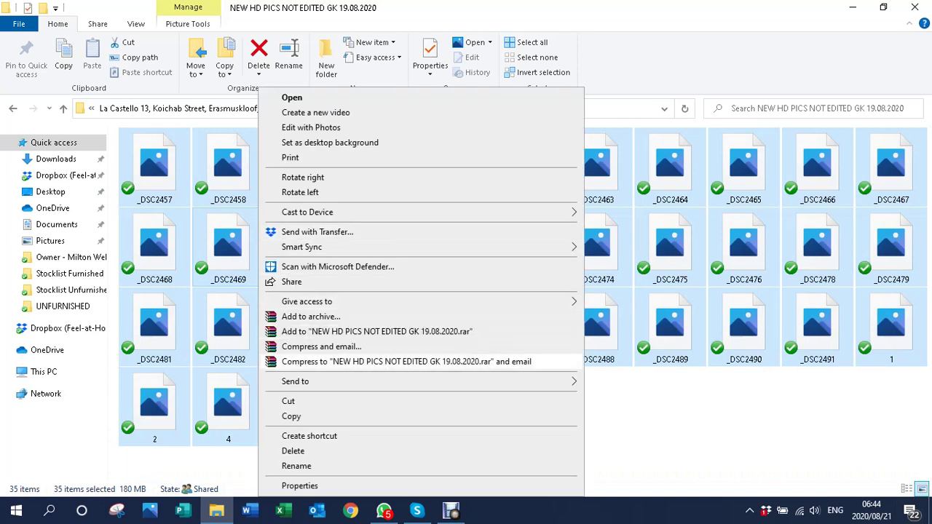
key(Down)
key(Down)
key(Down)
key(Return)
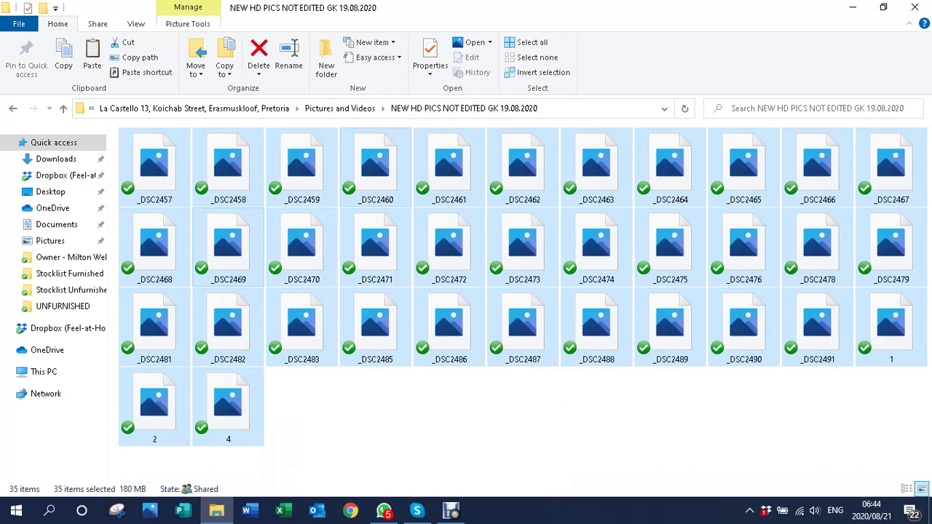
click(340, 107)
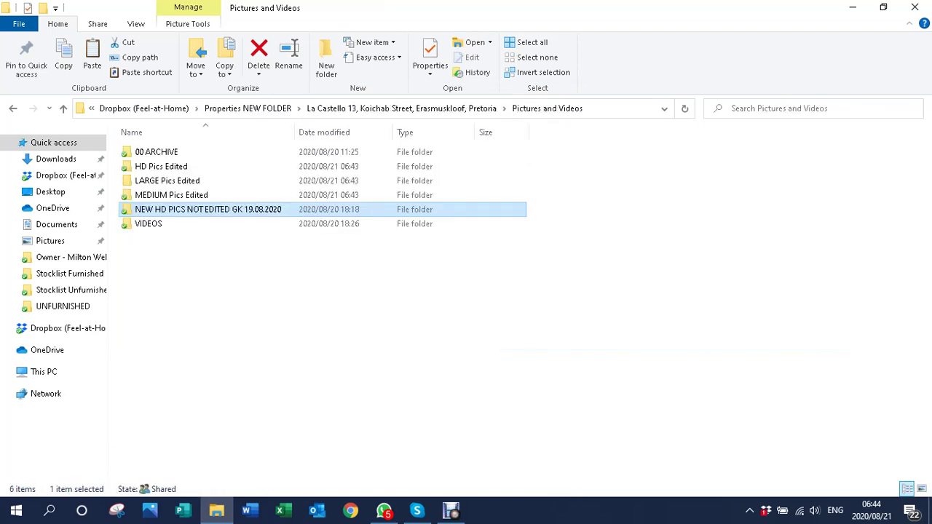
click(154, 166)
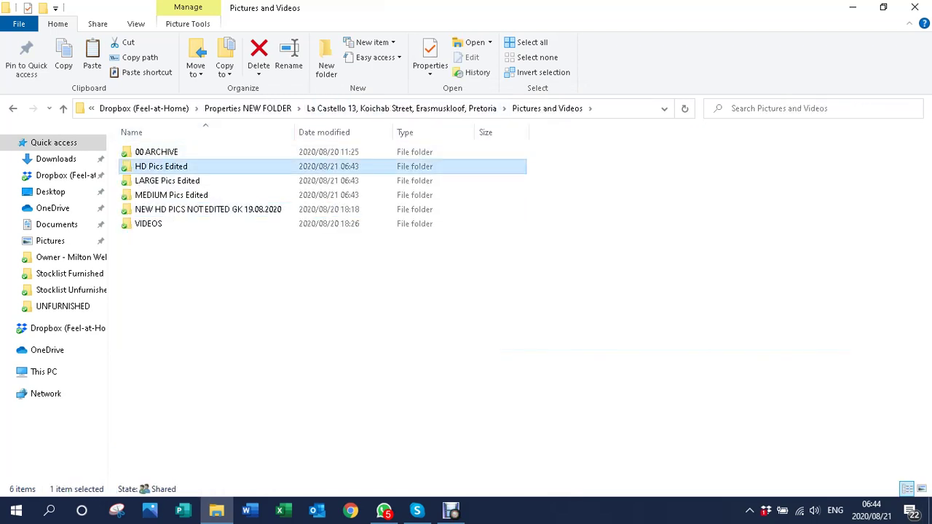
Step: Paste the 35 copied photos into HD Pics Edited, then open photo 1 in Photos
key(Return)
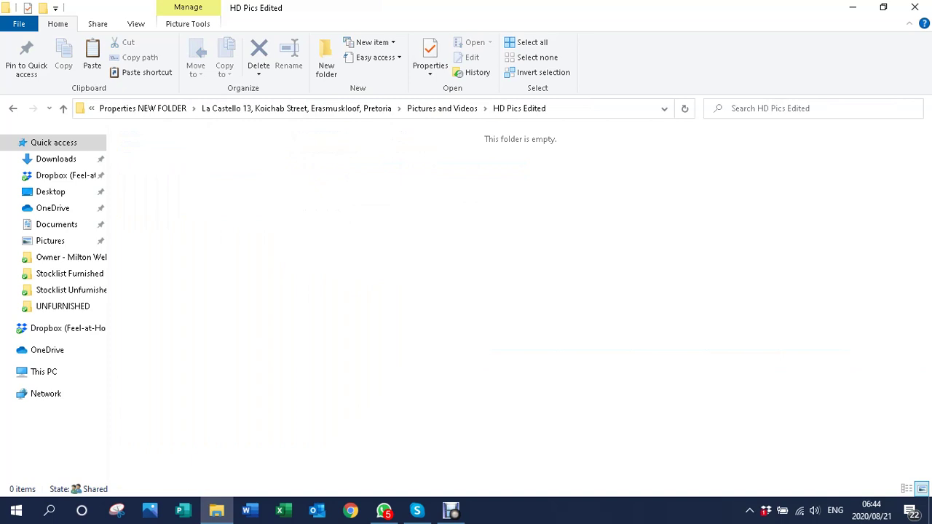
right_click(227, 191)
click(256, 285)
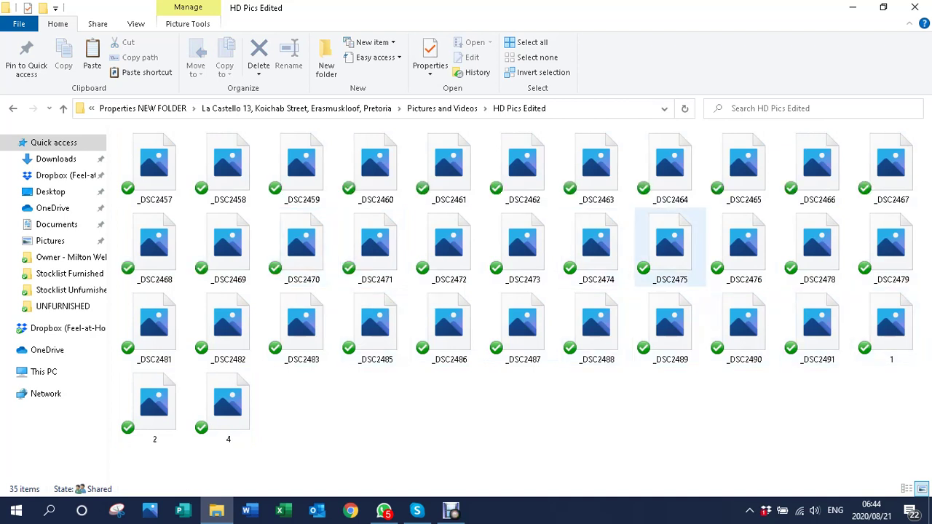
click(892, 326)
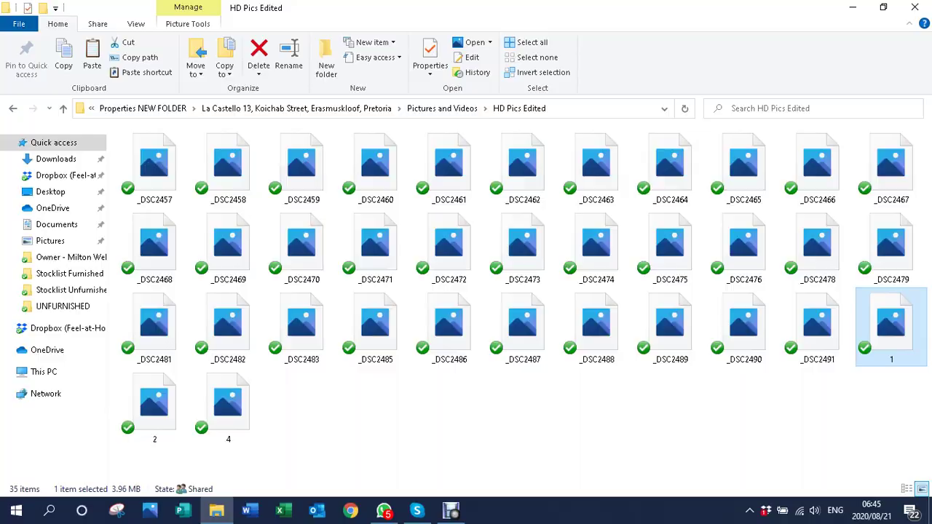
key(Return)
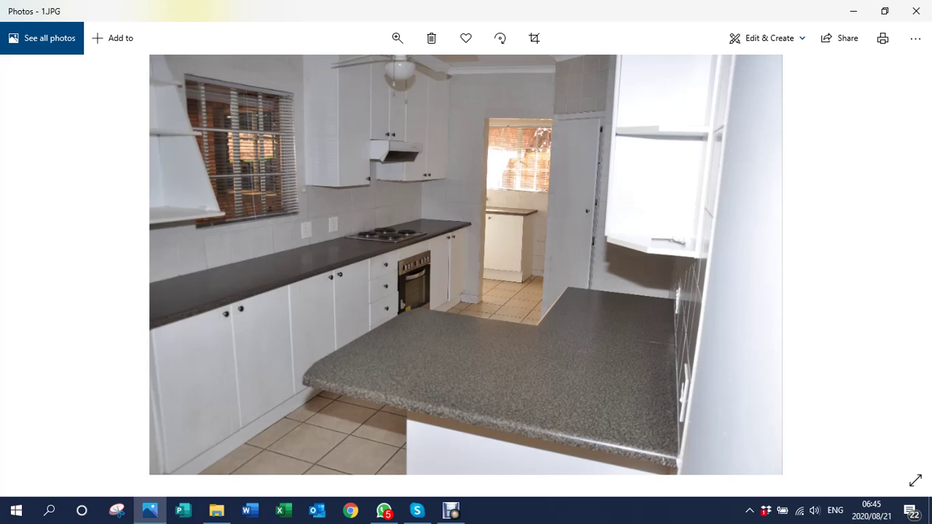
Step: Choose Edit from the Edit & Create menu for the kitchen photo
click(767, 38)
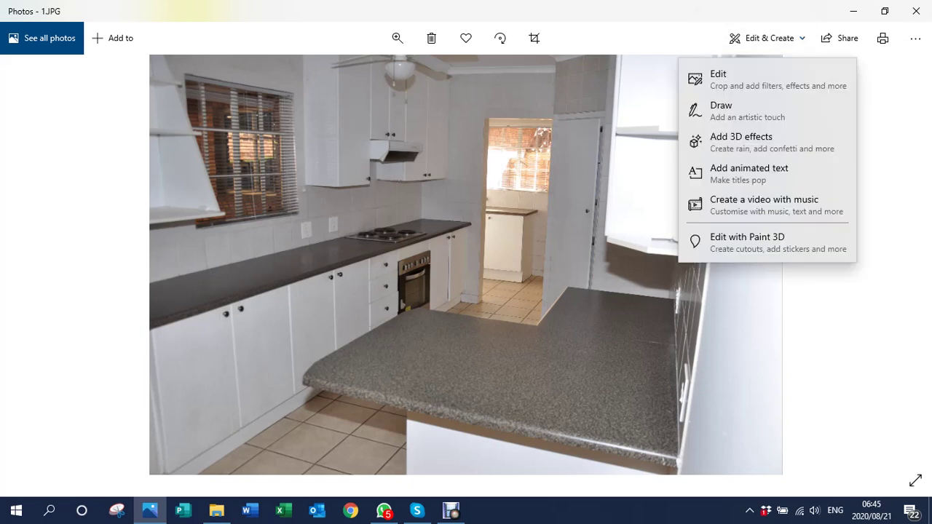
click(728, 79)
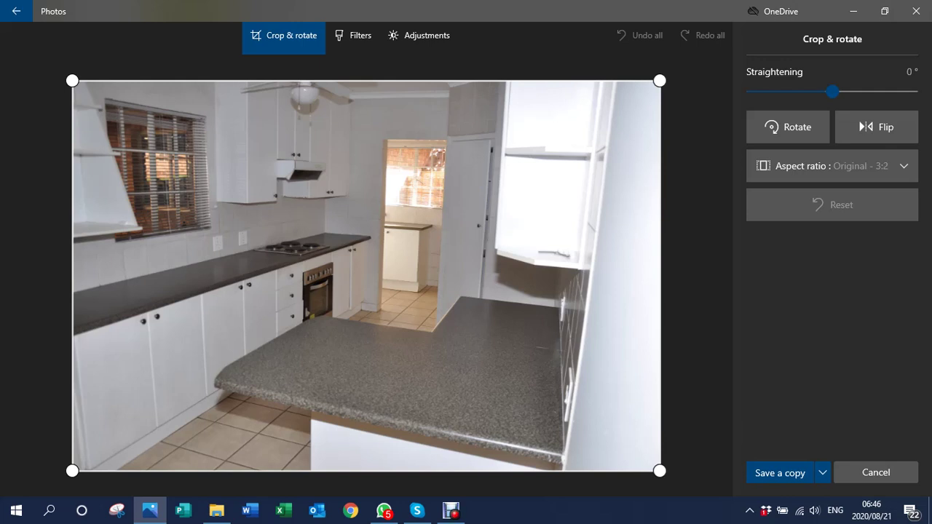
Step: Tighten the crop slightly by pulling the bottom-right corner inward
drag(660, 472, 571, 413)
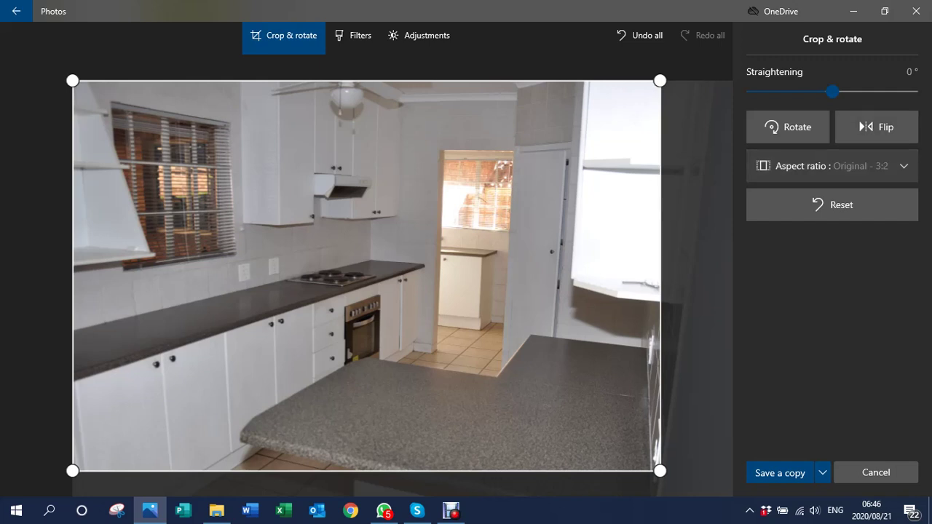
click(832, 166)
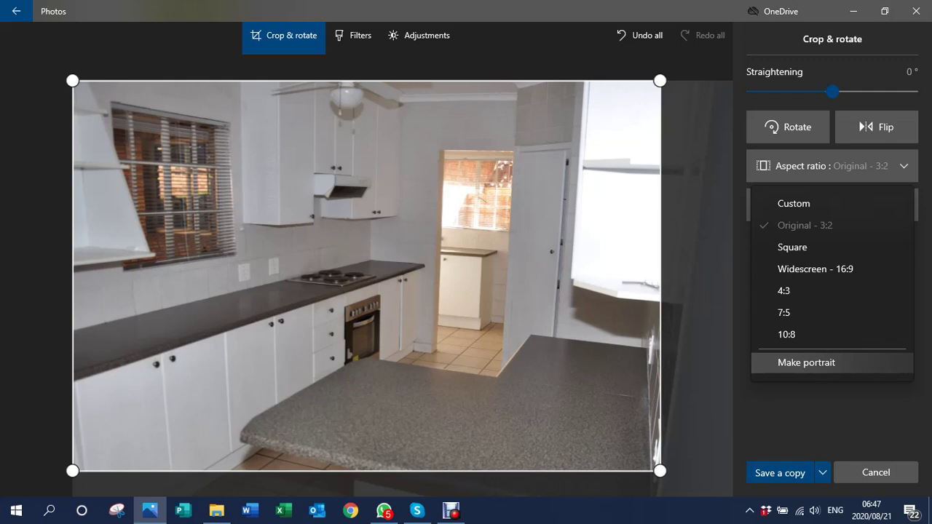
click(806, 362)
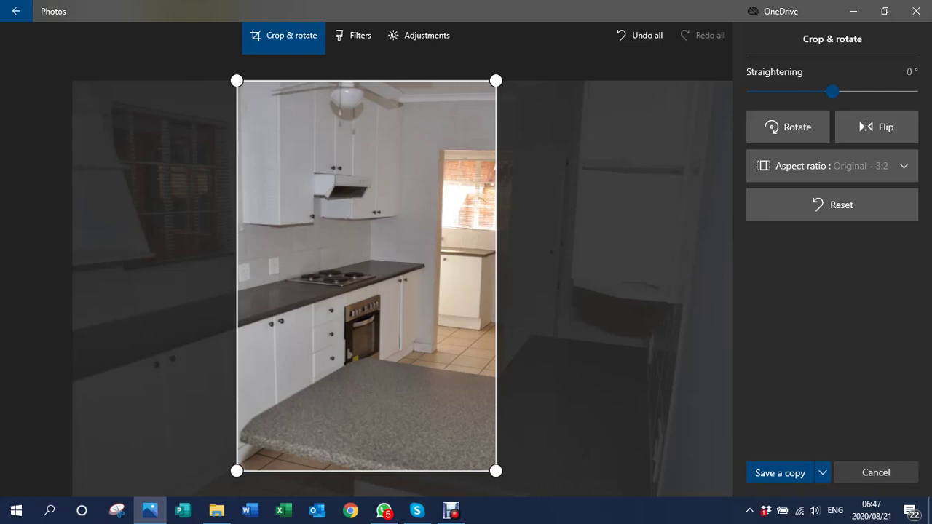
click(877, 473)
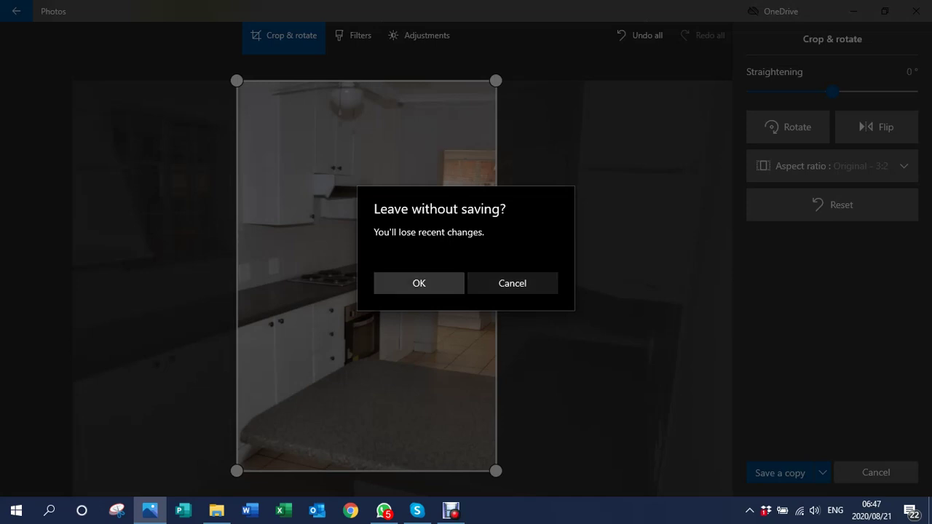
click(512, 283)
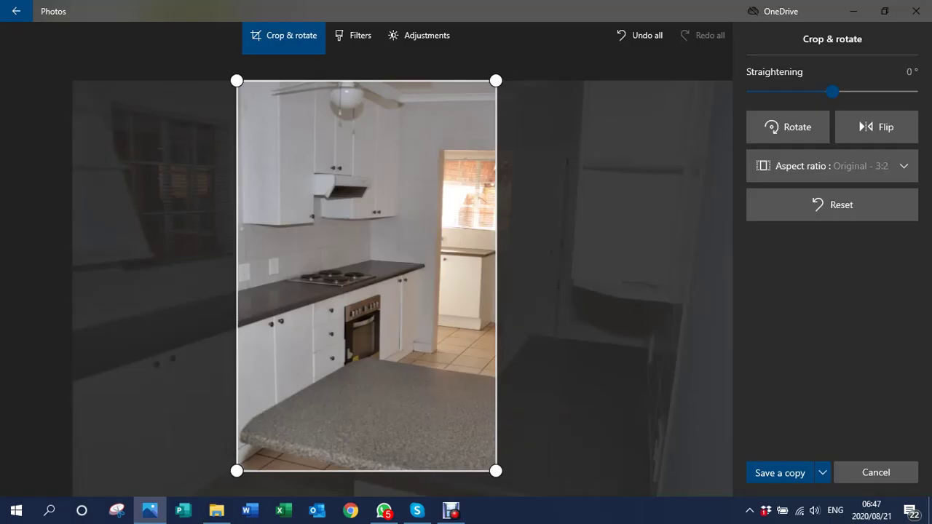
click(832, 166)
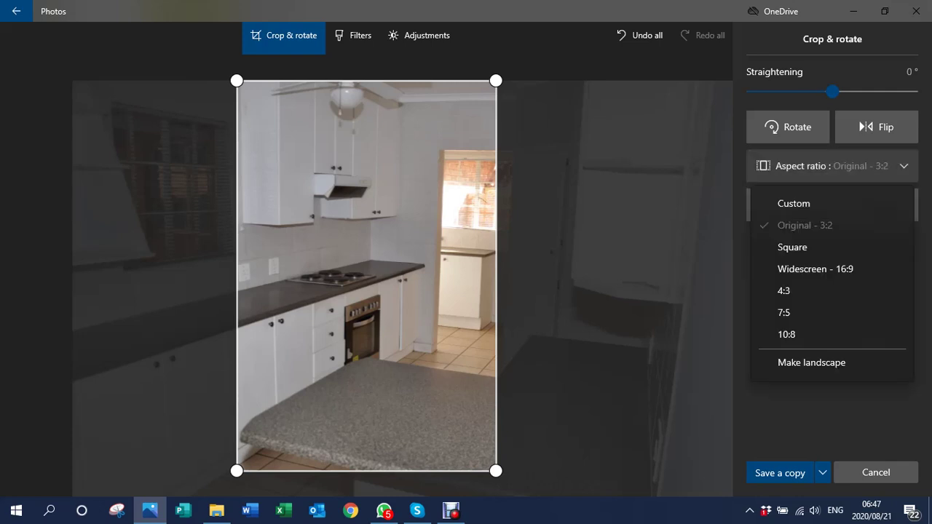
click(794, 363)
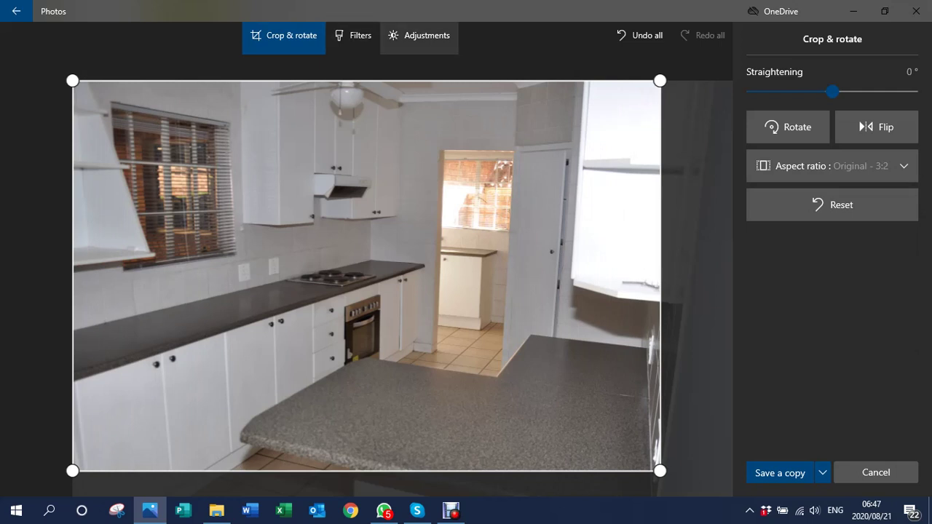
Step: In Adjustments, raise Light slightly, set Colour to 40 and Clarity to 25
click(419, 35)
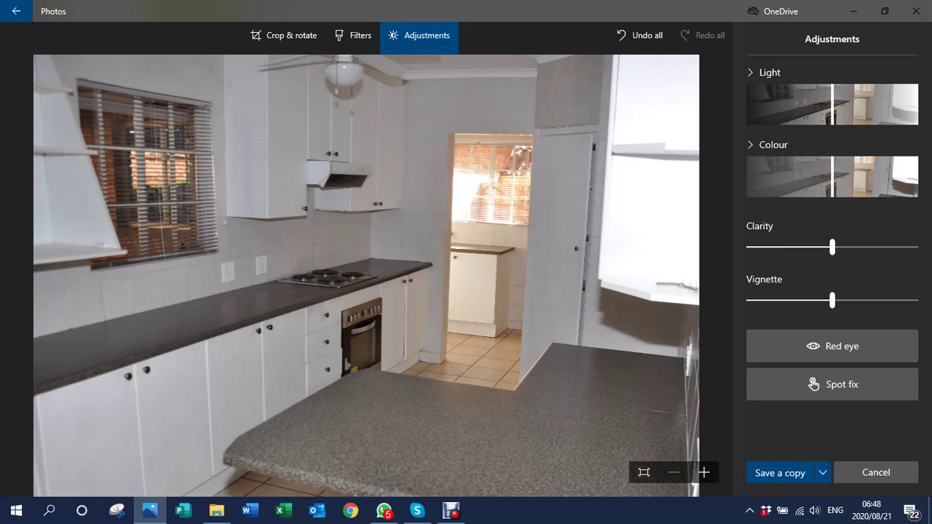
drag(832, 105, 864, 104)
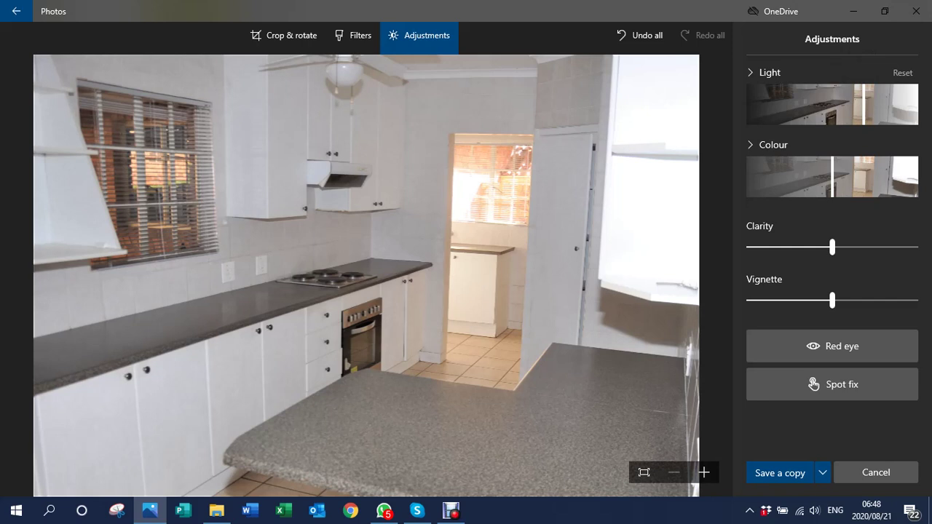
drag(833, 177, 867, 177)
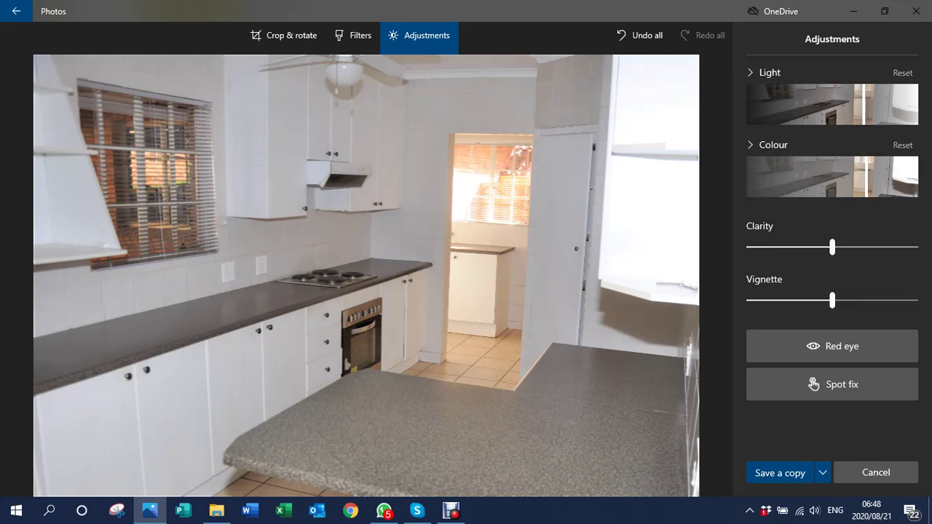
mouse_move(833, 247)
drag(833, 247, 833, 247)
drag(832, 248, 855, 247)
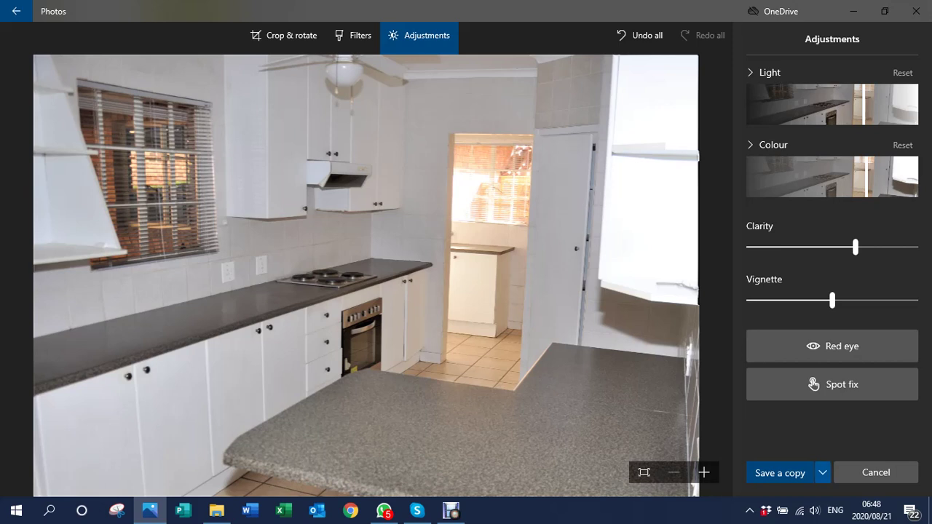
click(823, 473)
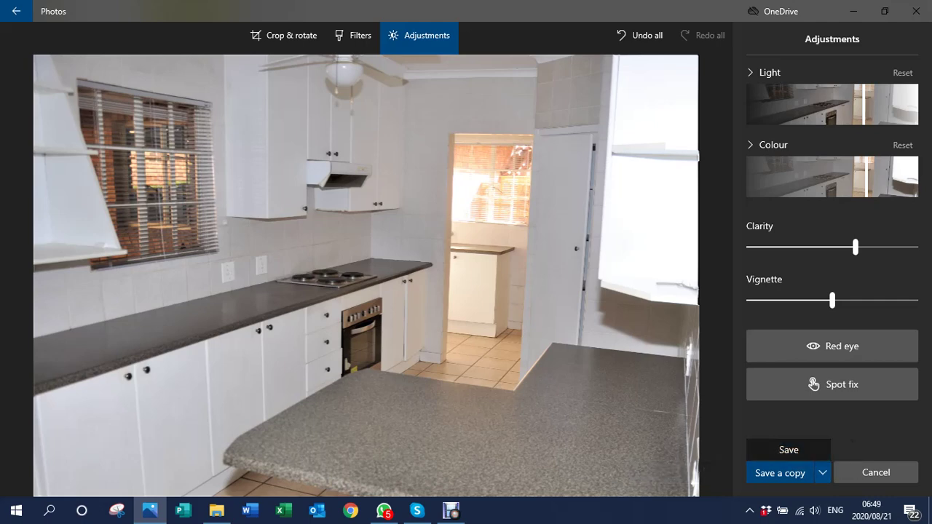
Step: Try twice to save over the original, then lower the Light adjustment to 25
click(789, 449)
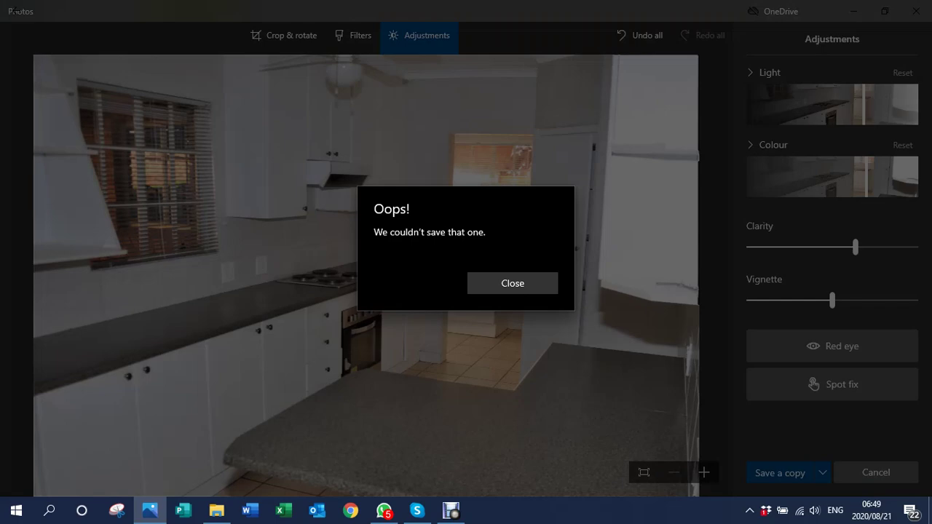
key(Return)
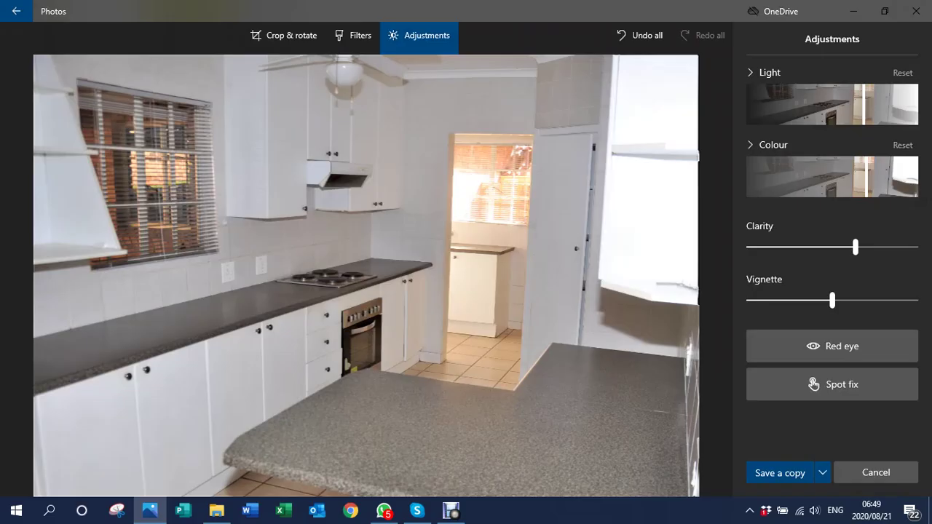
click(823, 473)
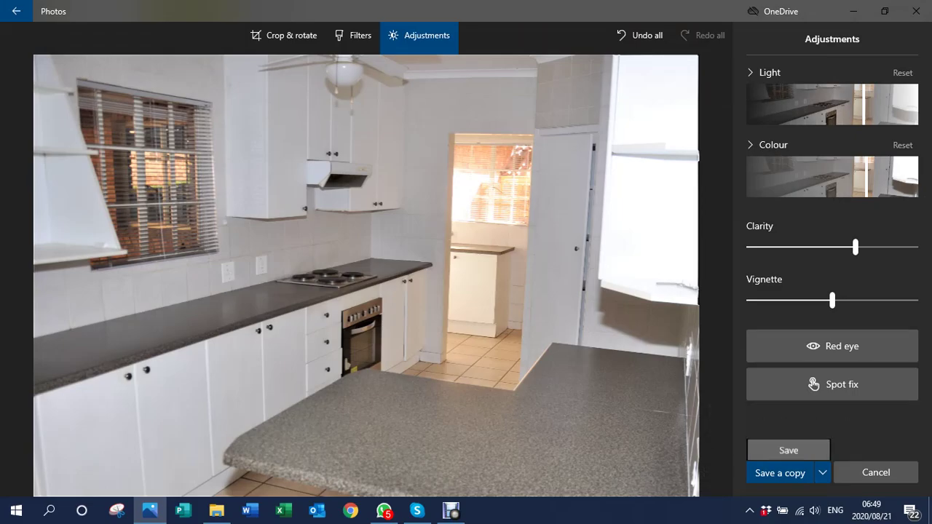
click(789, 449)
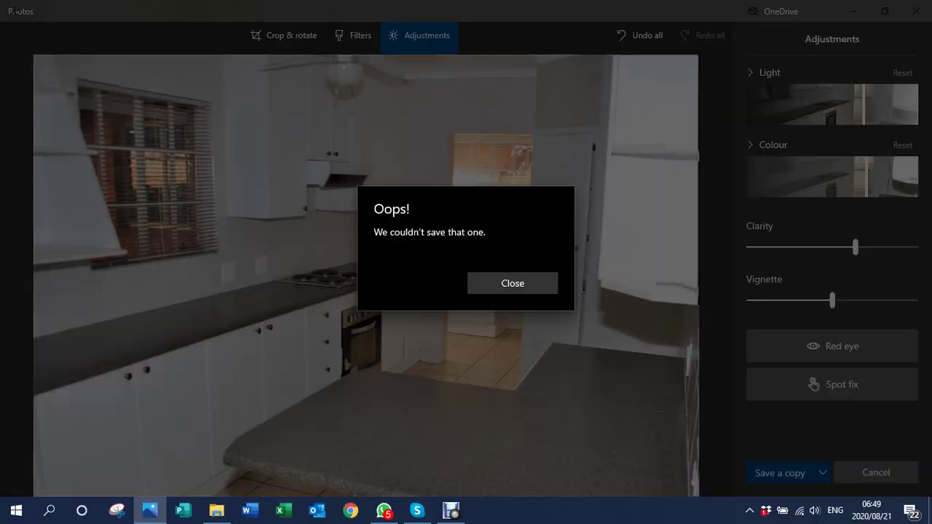
click(513, 283)
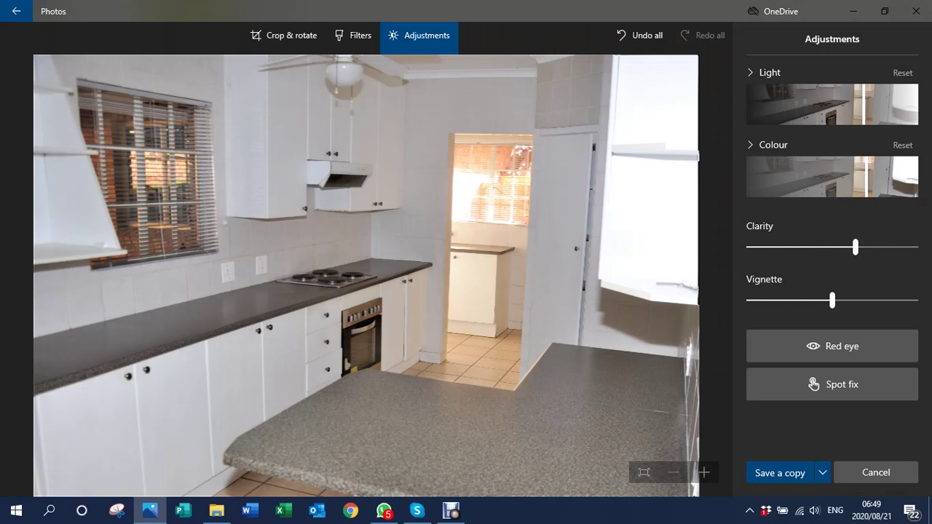
drag(864, 104, 851, 104)
drag(852, 104, 853, 104)
Step: After three more failed saves over the original, save the edited kitchen photo as a copy
click(822, 473)
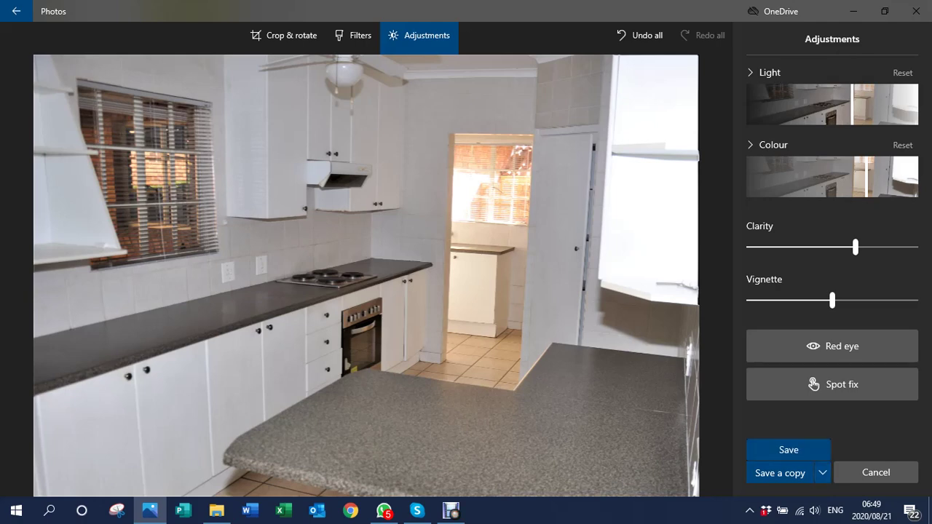
click(787, 450)
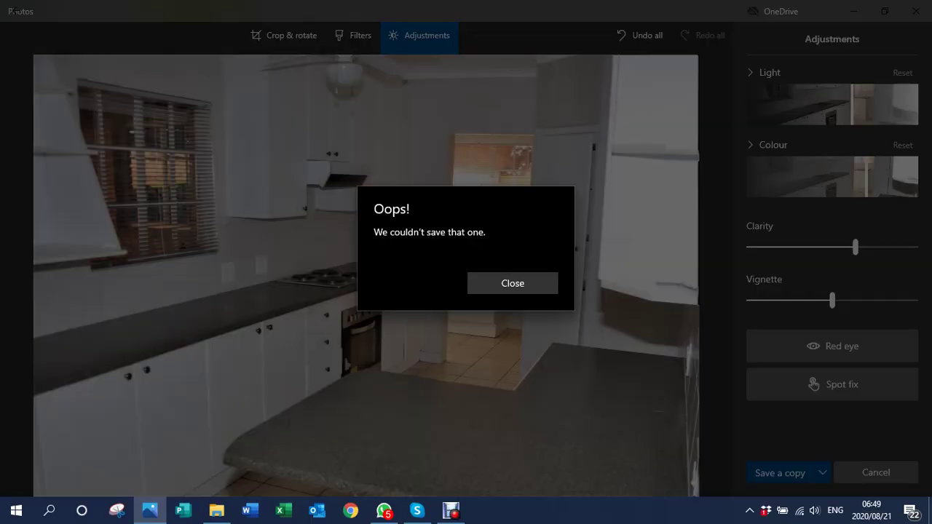
click(513, 283)
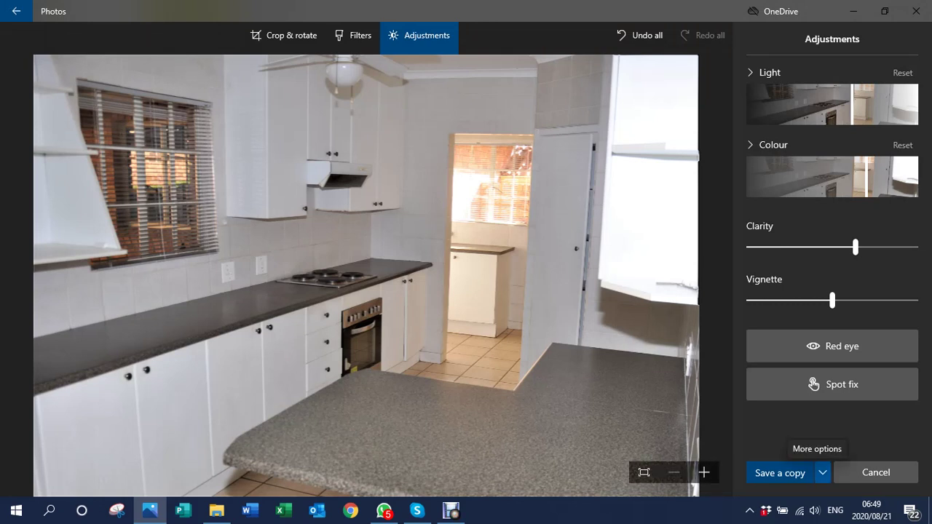
click(822, 473)
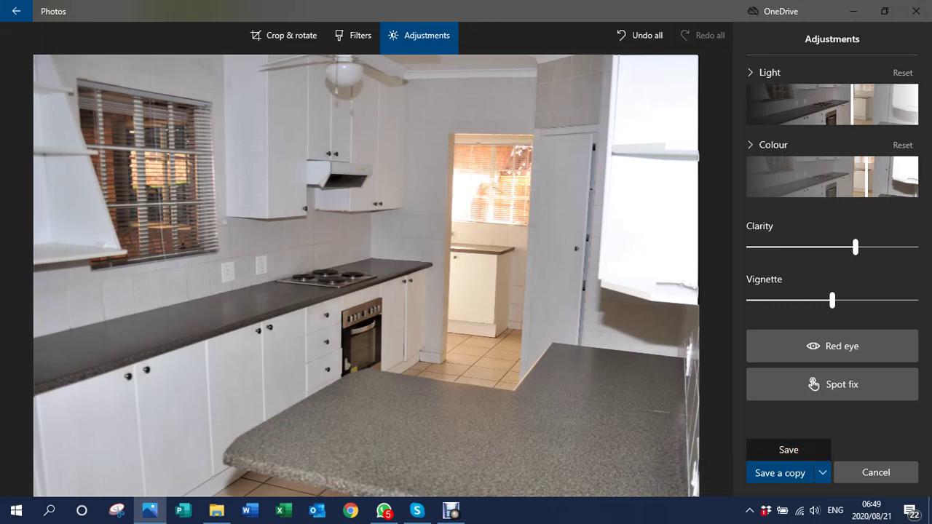
click(789, 450)
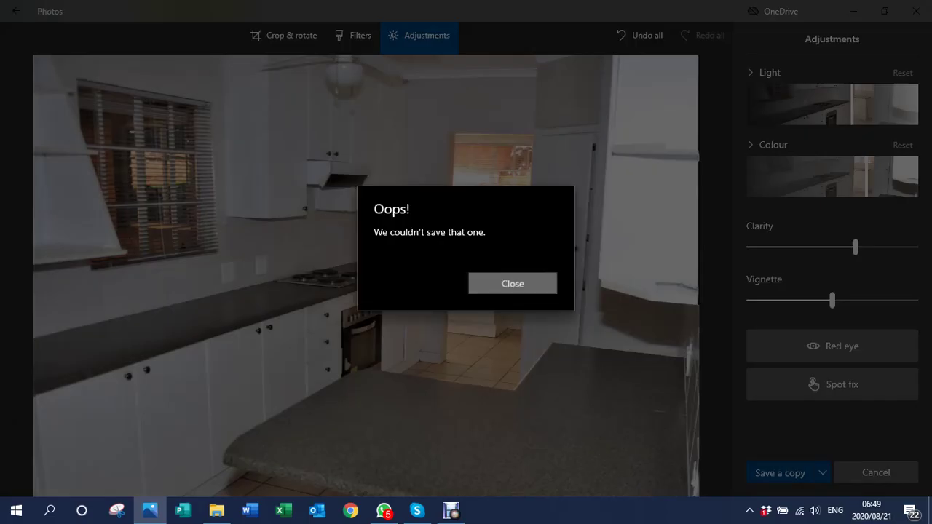
click(513, 283)
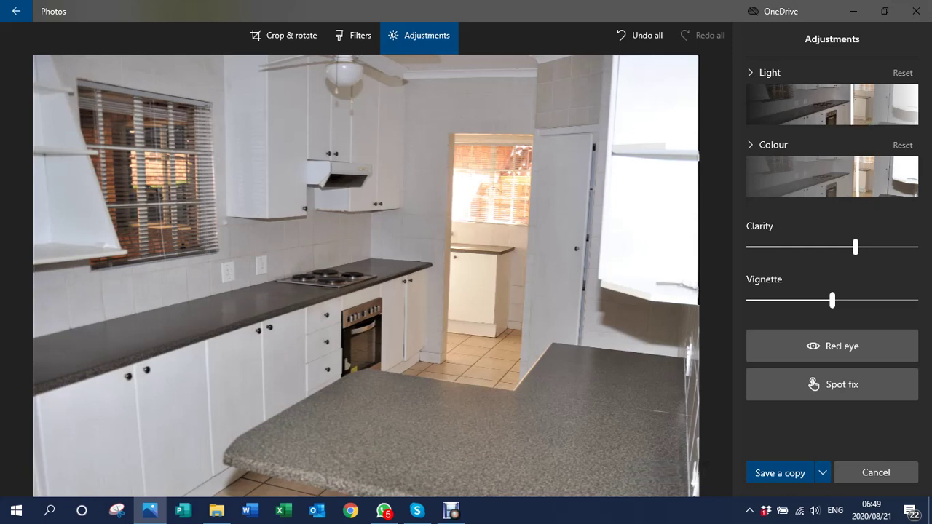
click(822, 473)
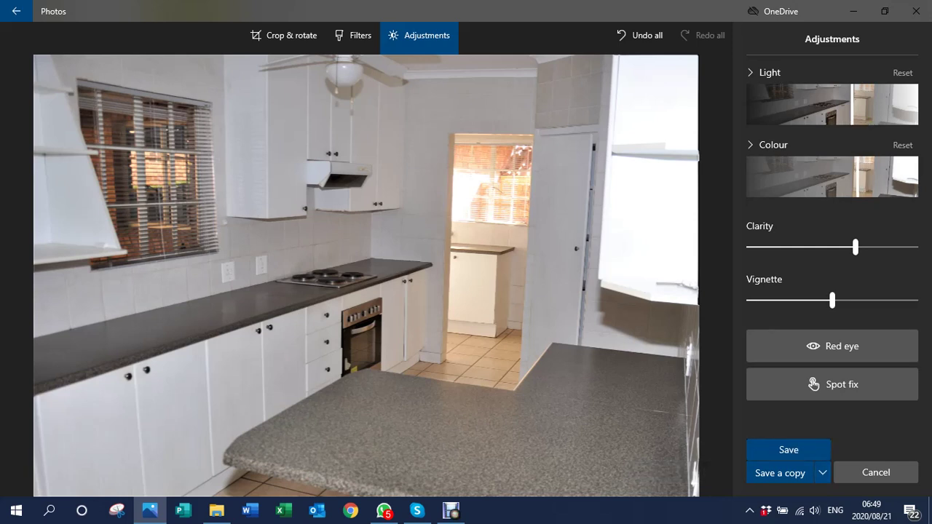
click(789, 449)
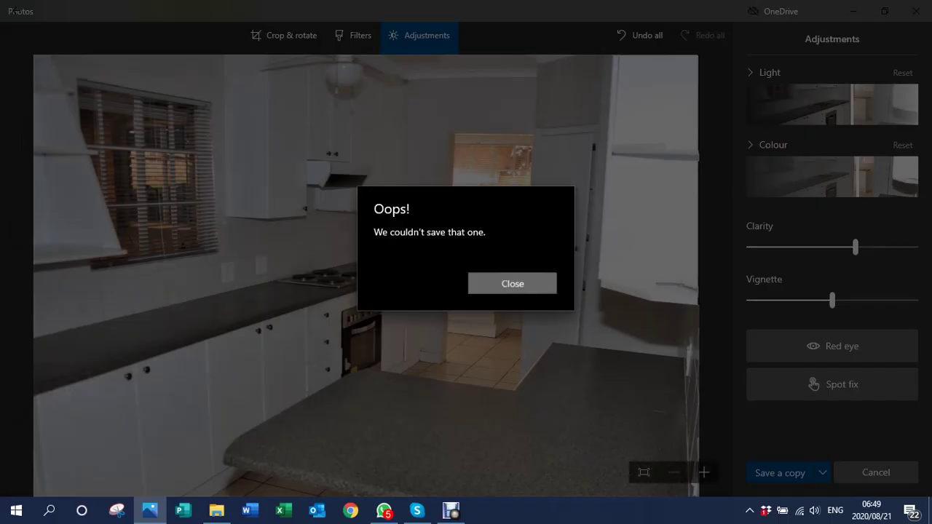
click(514, 283)
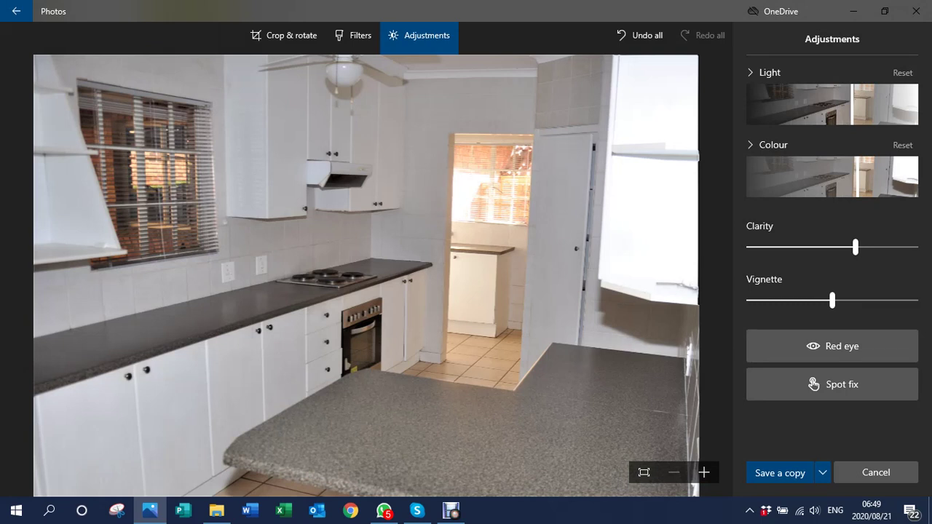
click(780, 473)
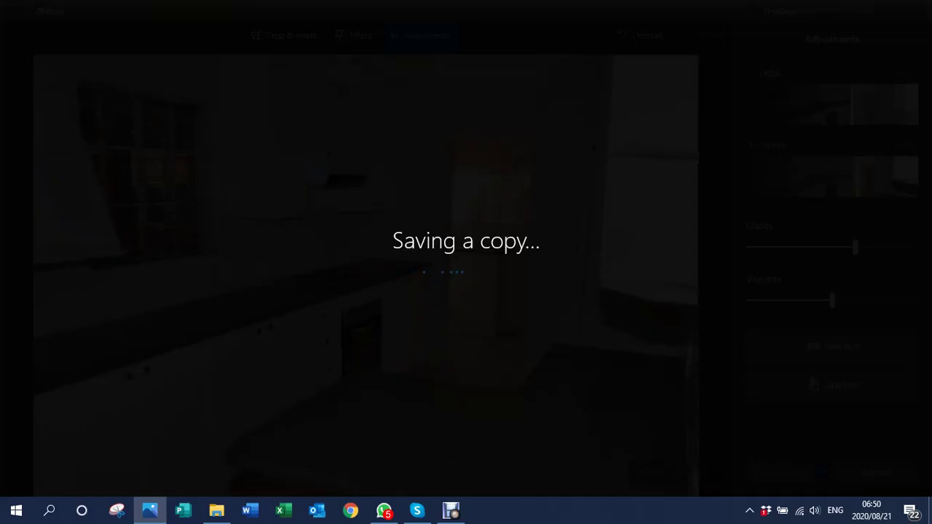
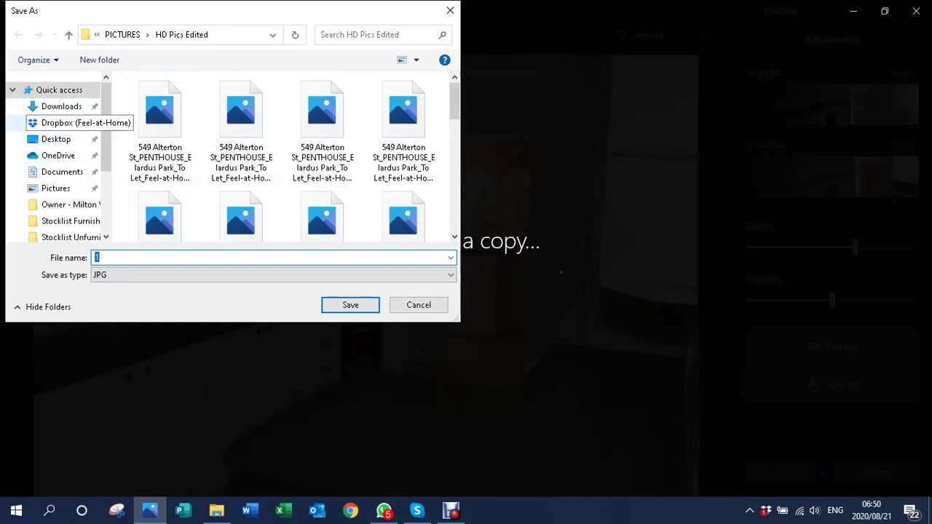
Step: Browse in Save As to Dropbox > Properties NEW FOLDER > La Castello > Pictures and Videos > HD Pics Edited
text(1)
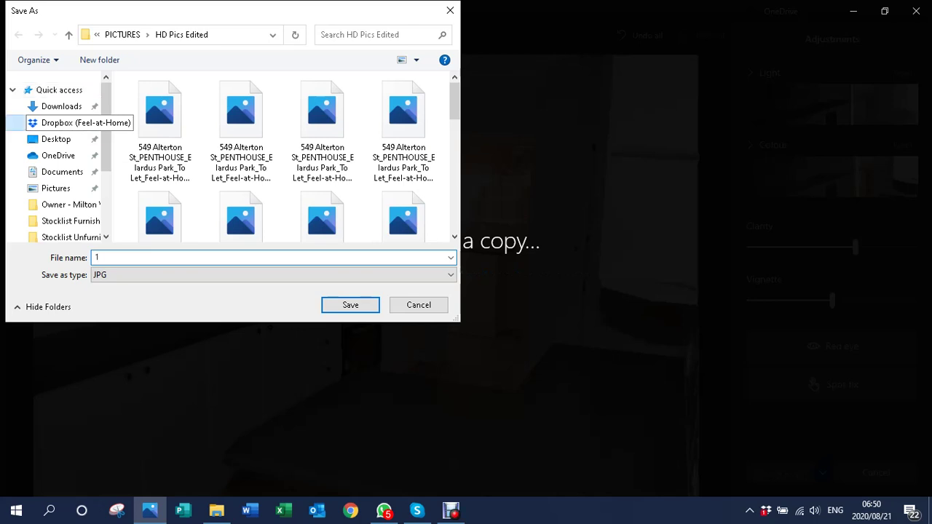
click(62, 122)
scroll(219, 165, down, 3)
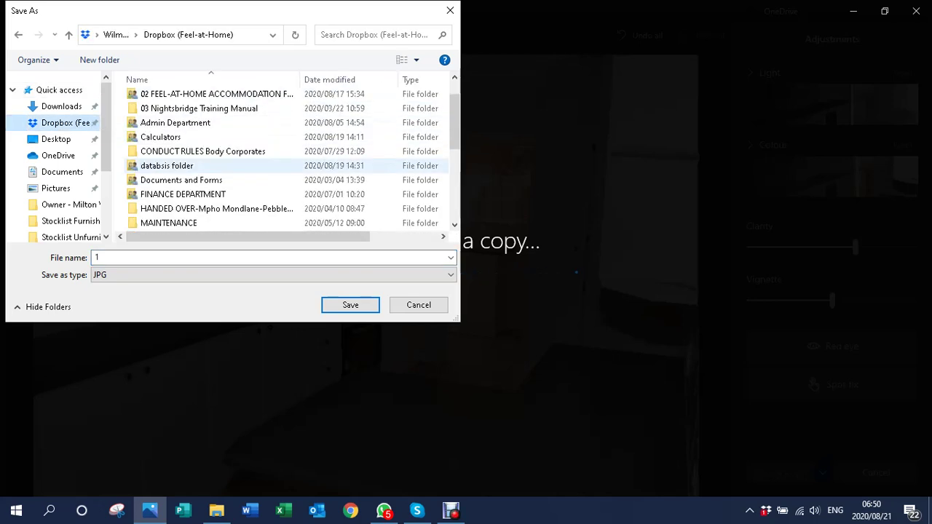
double_click(184, 180)
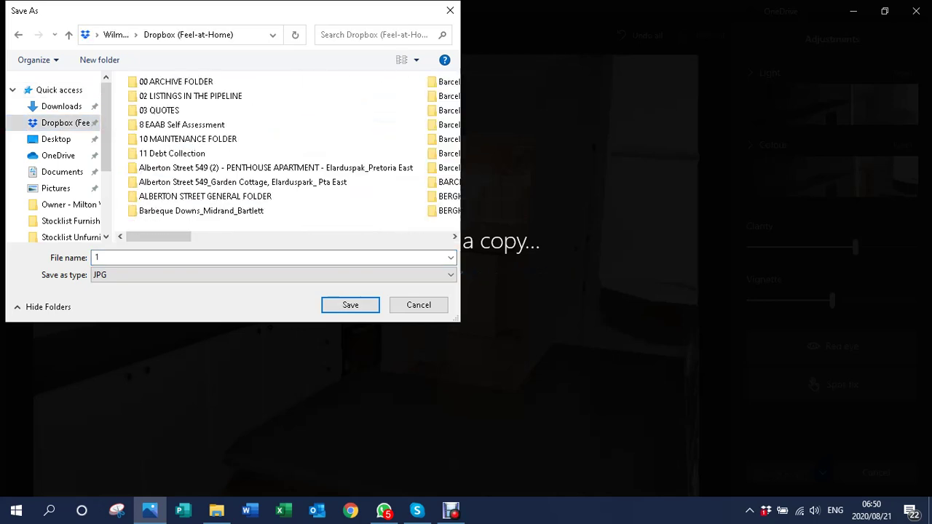
scroll(314, 138, down, 10)
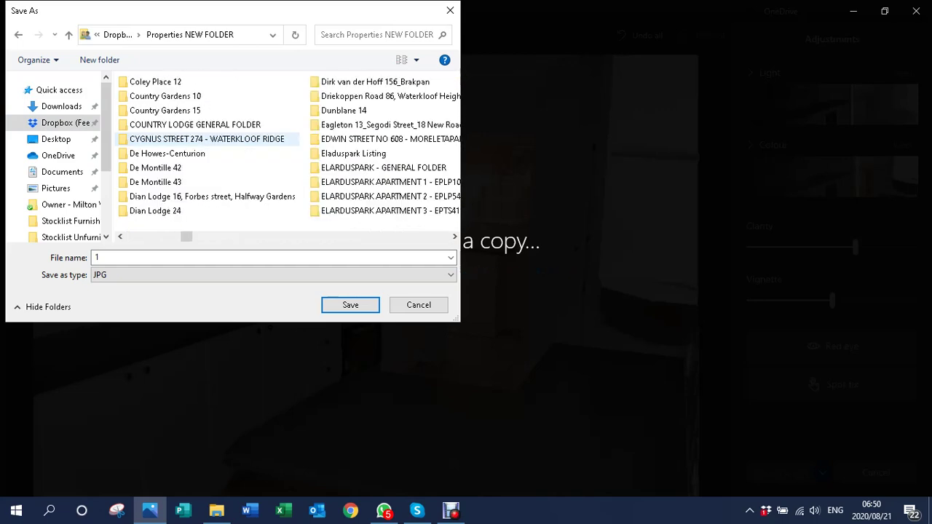
scroll(233, 146, down, 5)
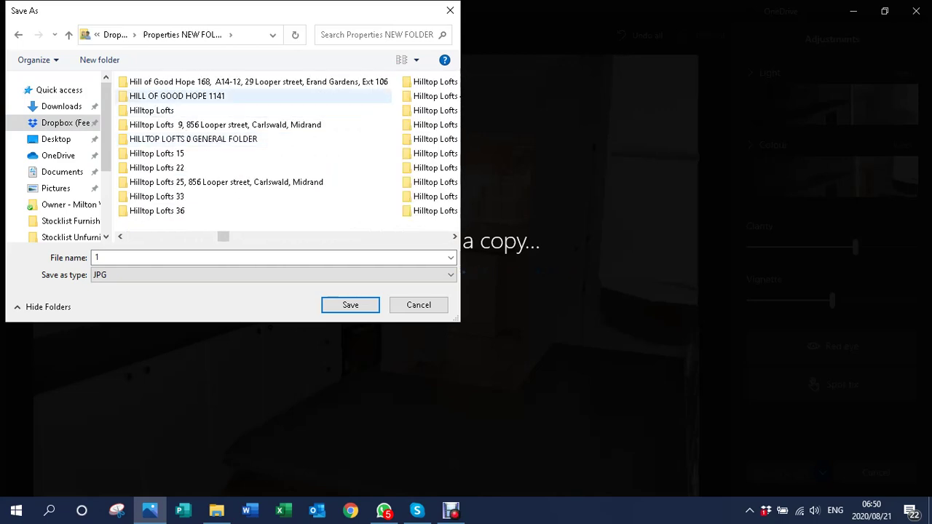
key(l)
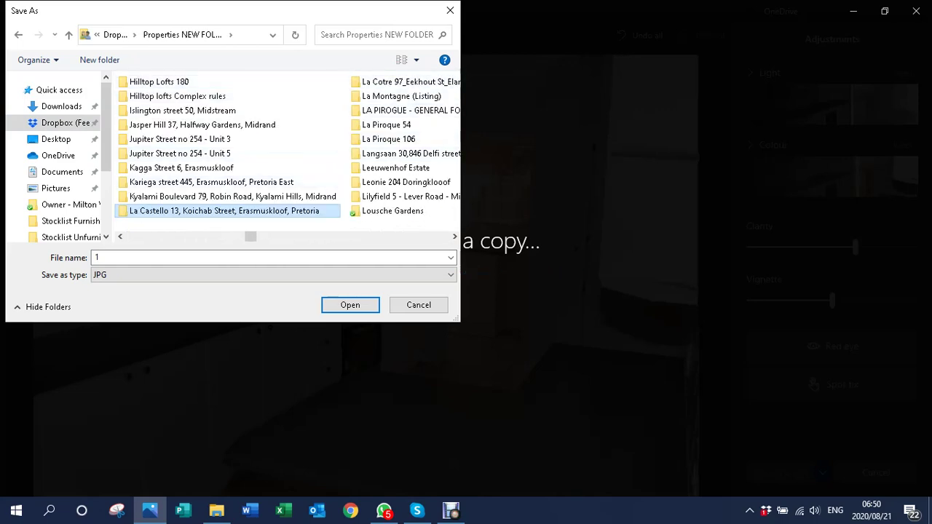
key(Return)
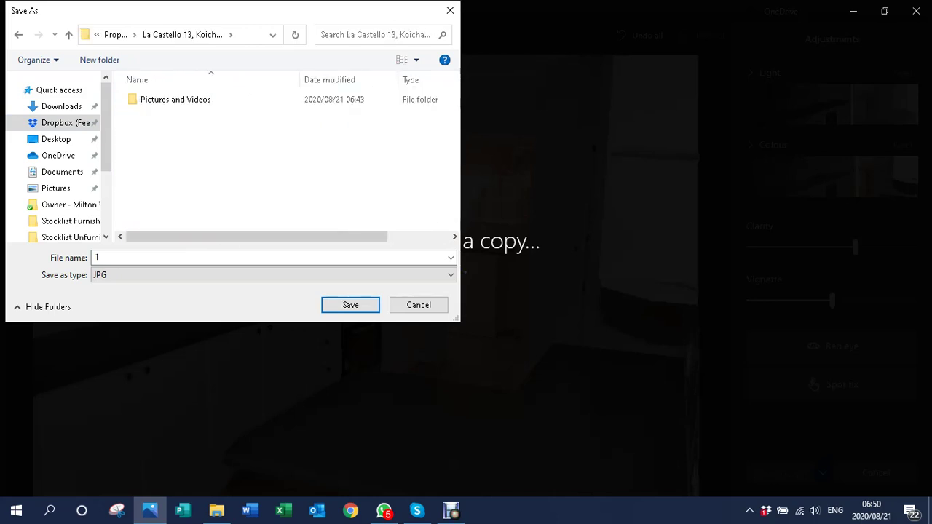
key(Down)
key(Return)
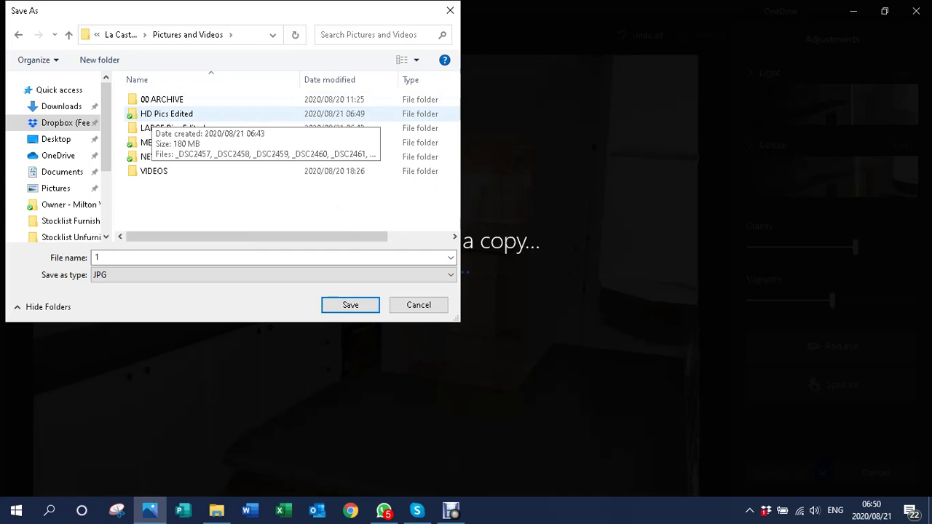
click(167, 114)
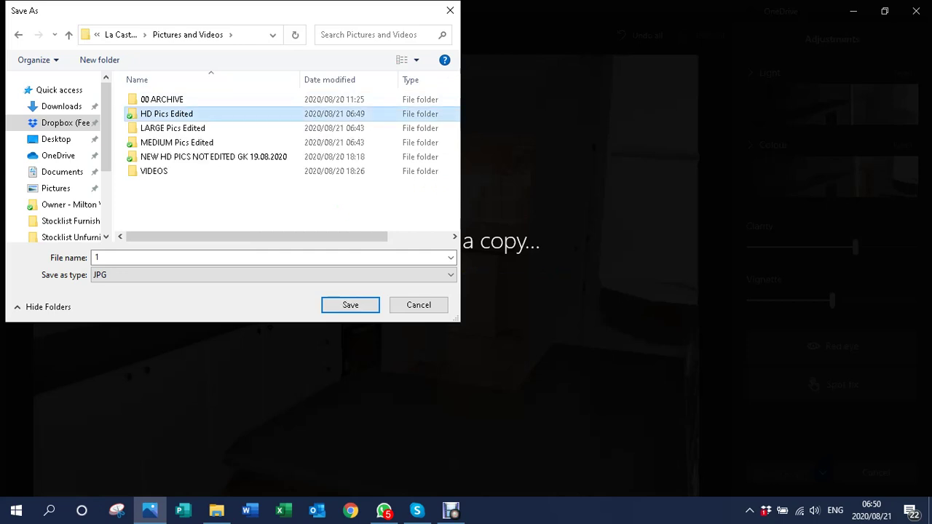
key(Return)
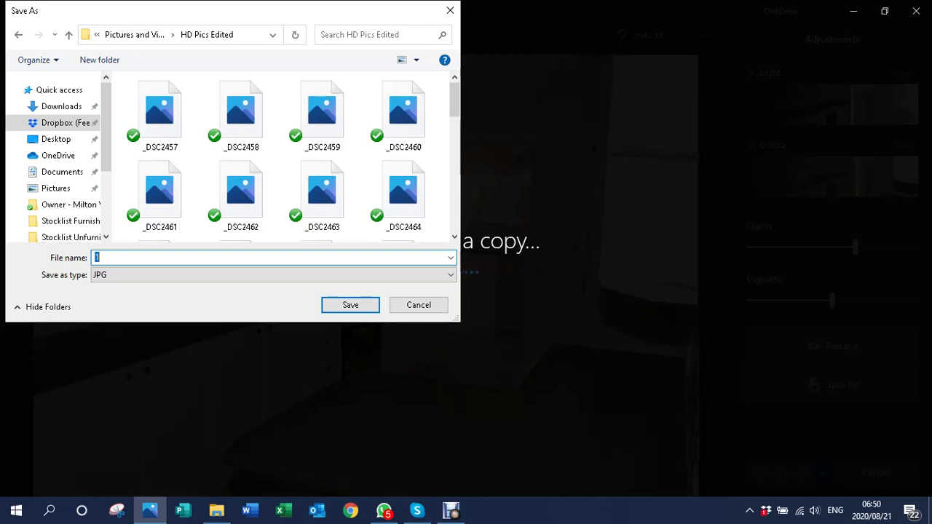
Step: Try saving the kitchen photo under a new La Castello file name, then dismiss the could-not-save error
text(LaCas)
key(BackSpace)
key(BackSpace)
key(BackSpace)
text(Castello)
key(Return)
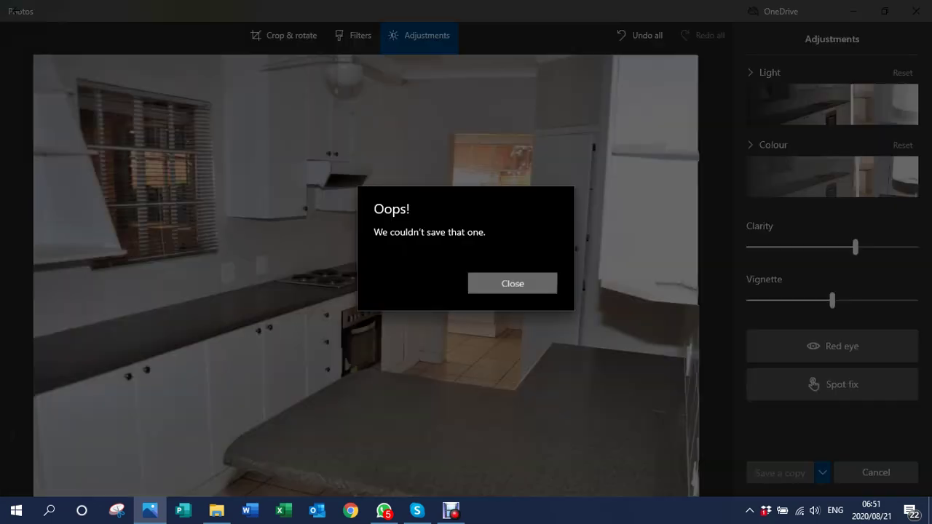
click(513, 284)
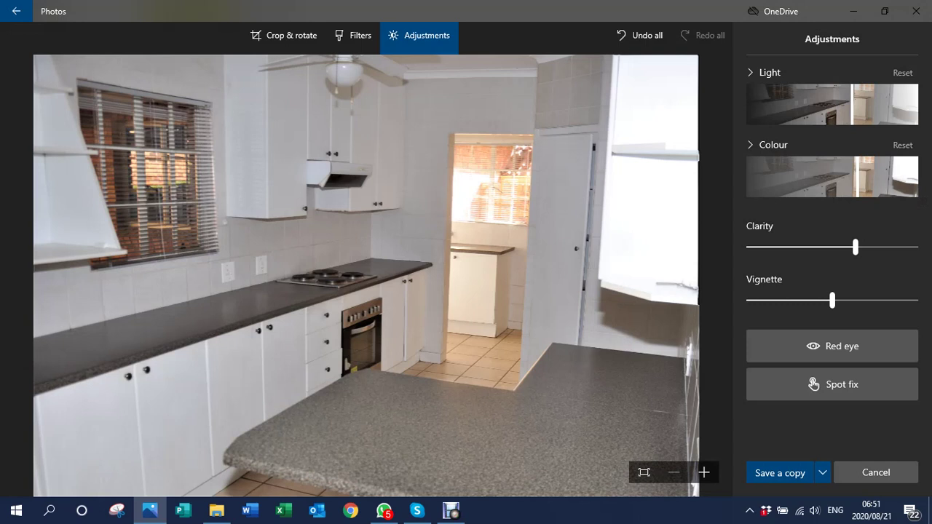
click(873, 472)
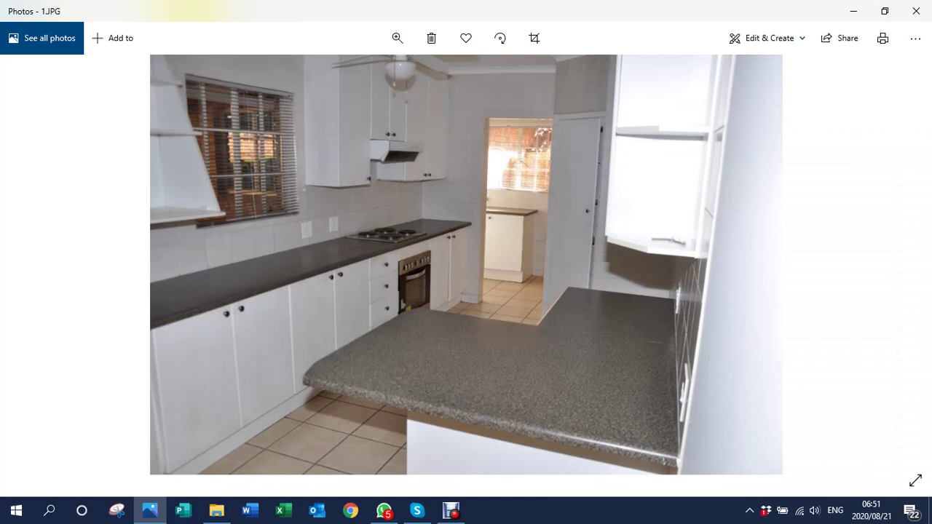
Step: Reopen 1.JPG in the editor and crop the kitchen shot in from its bottom-right corner
click(767, 38)
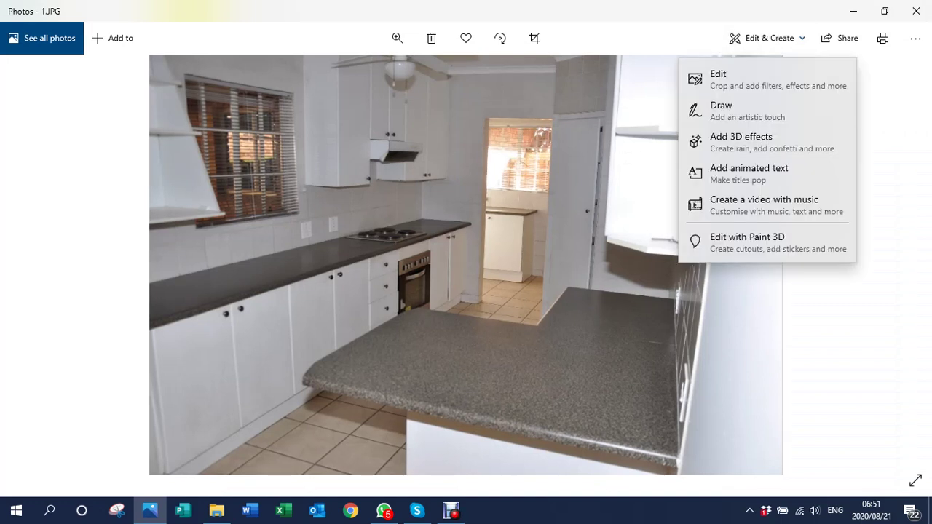
click(765, 79)
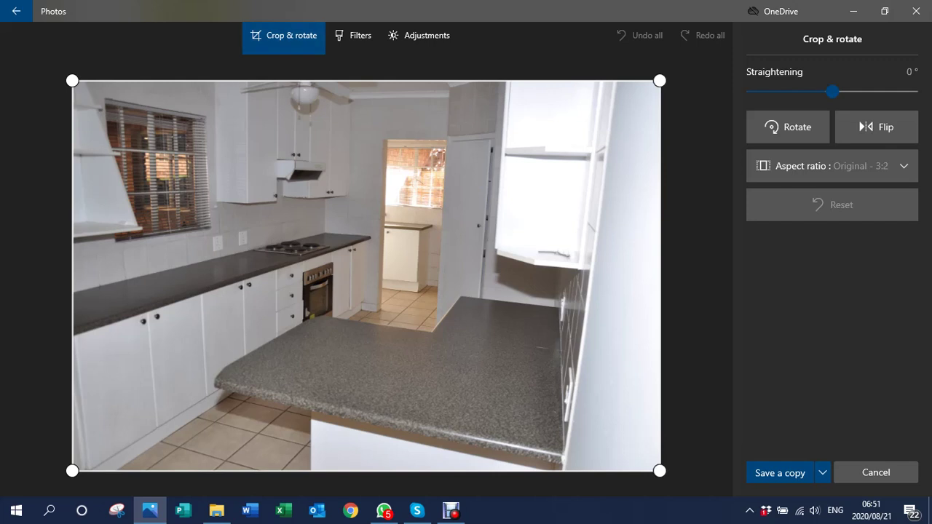
drag(659, 471, 579, 417)
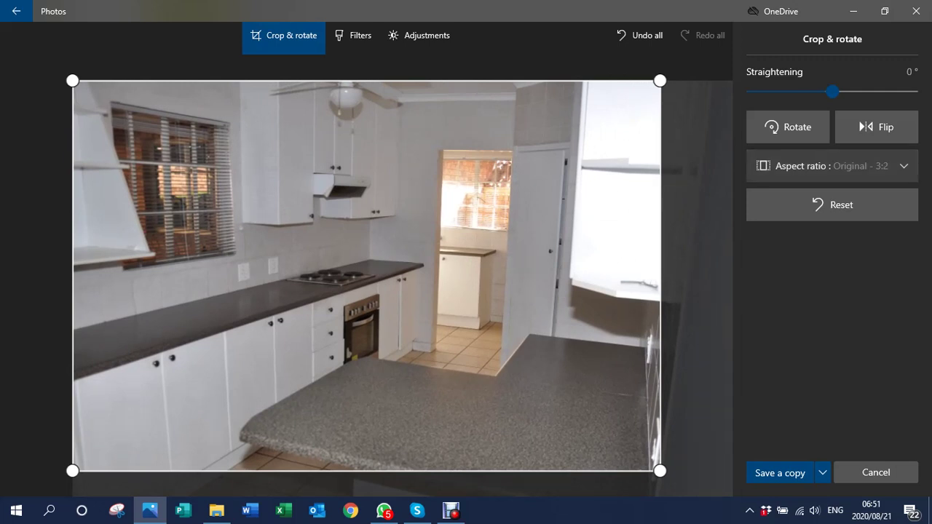
click(419, 35)
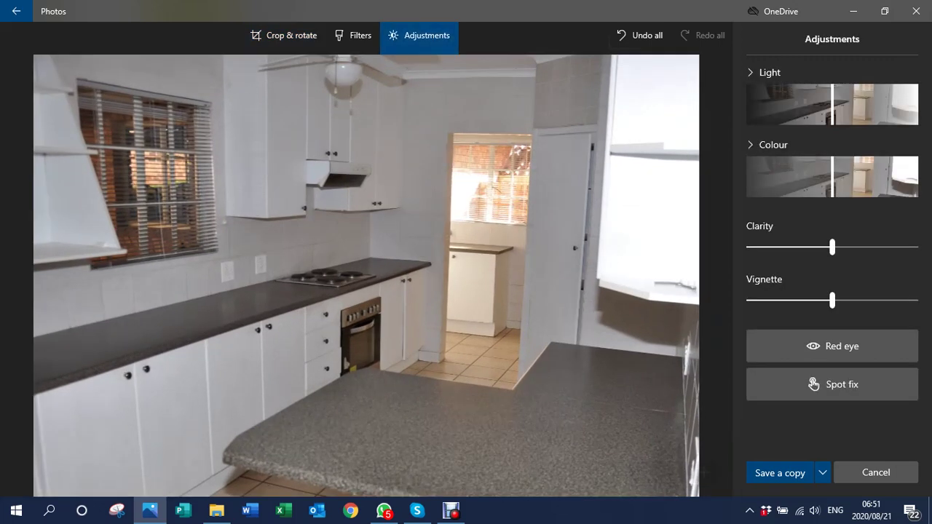
Step: Raise the kitchen photo's clarity and save the edit over the original 1.JPG
drag(832, 248, 865, 247)
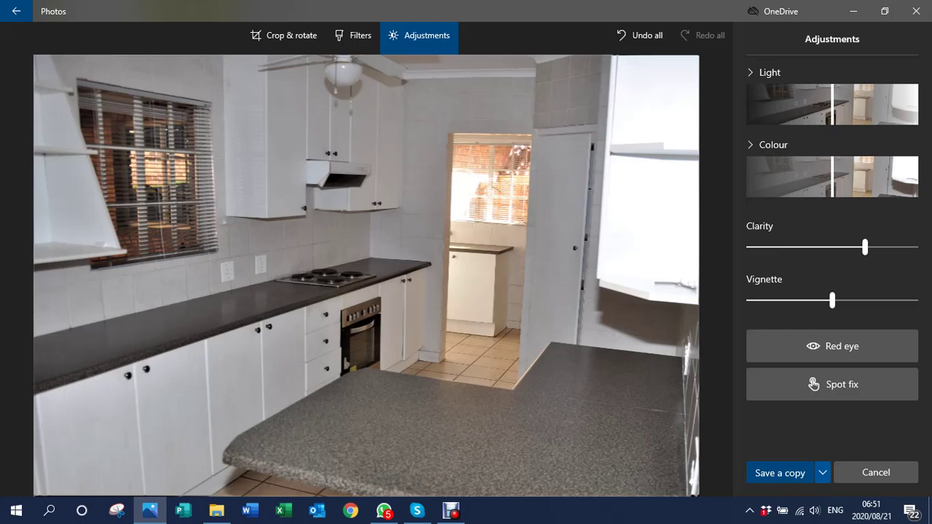
click(823, 472)
click(786, 447)
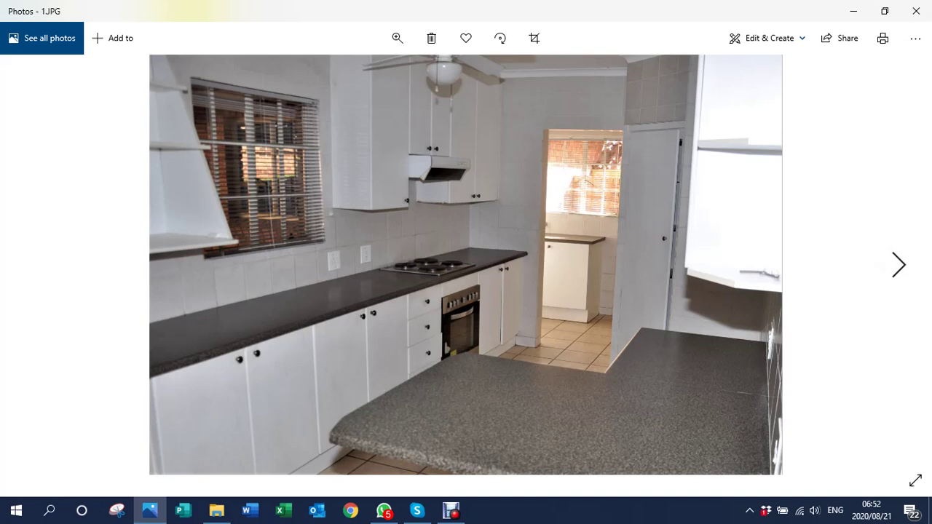
Step: Go to the next photo, 2.JPG, and open it in the editor
key(Right)
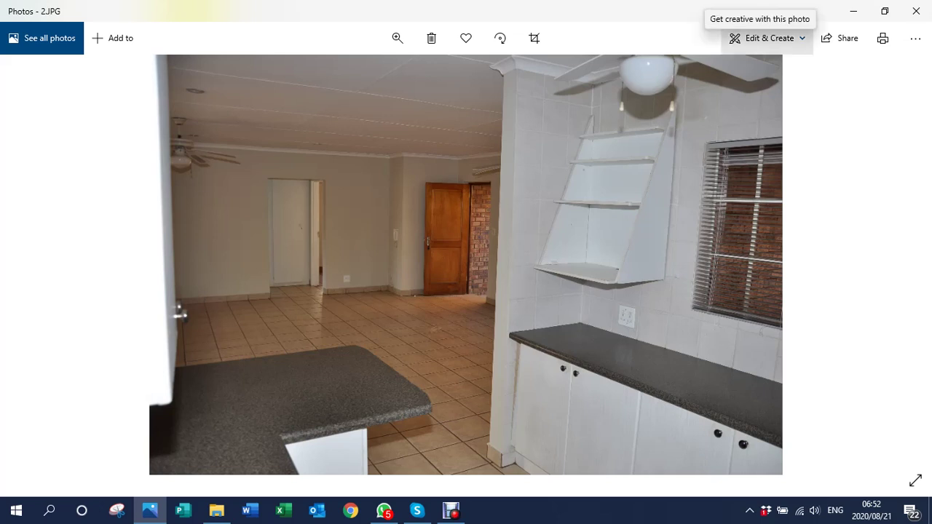
click(764, 38)
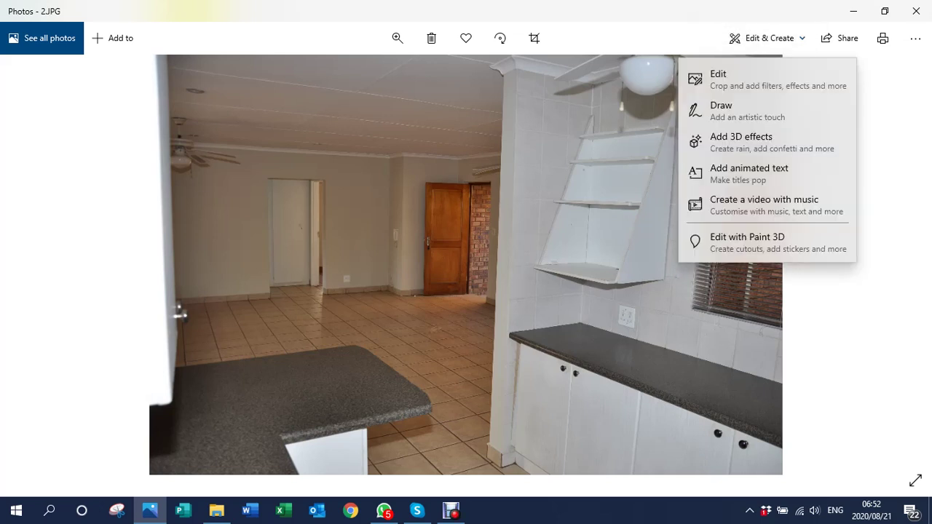
click(721, 78)
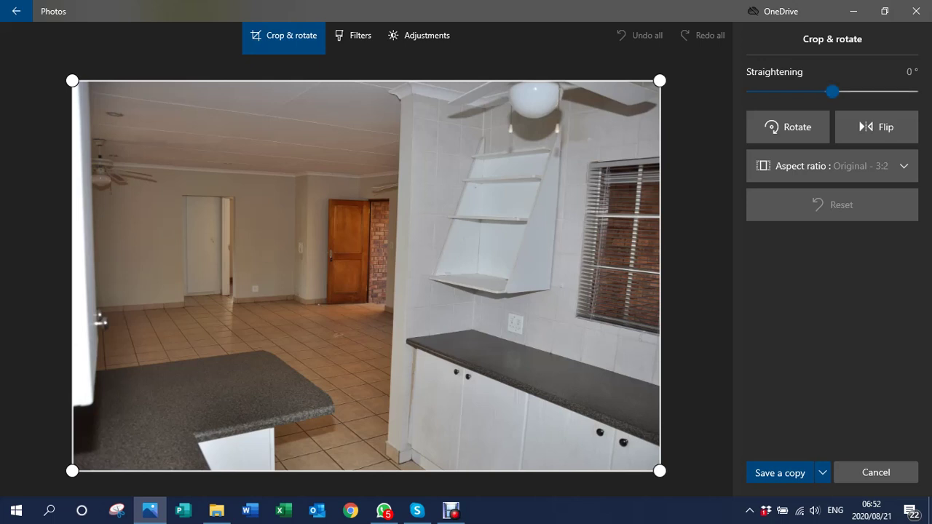
Step: Straighten the living-area photo by about 2° so its walls stand vertical
drag(832, 92, 810, 92)
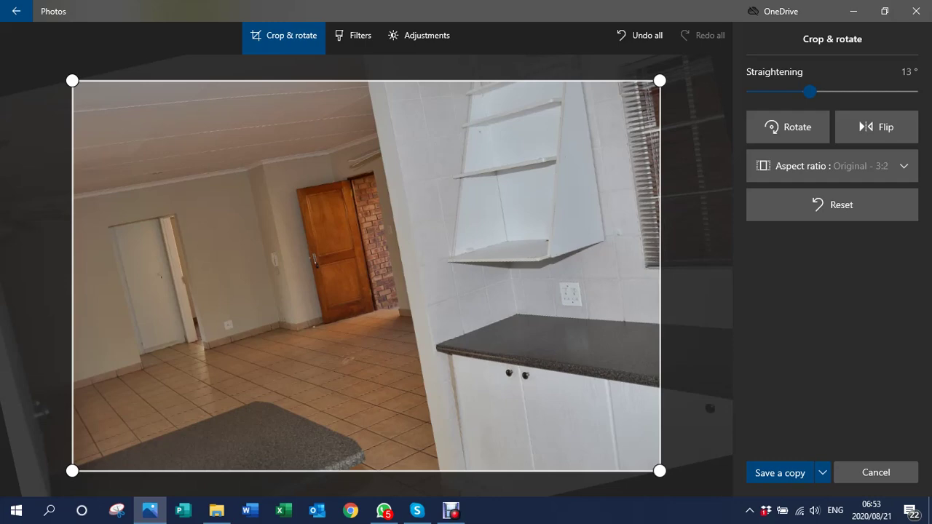
drag(810, 92, 829, 92)
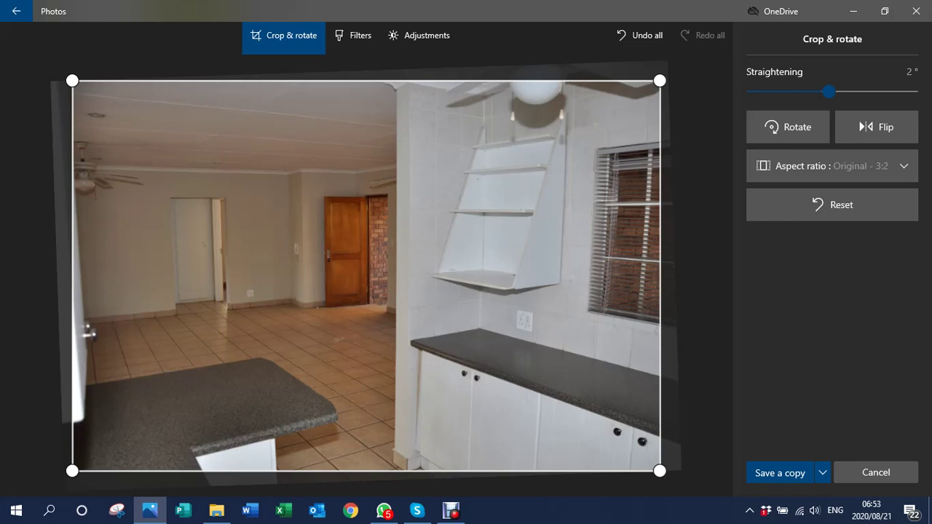
click(421, 35)
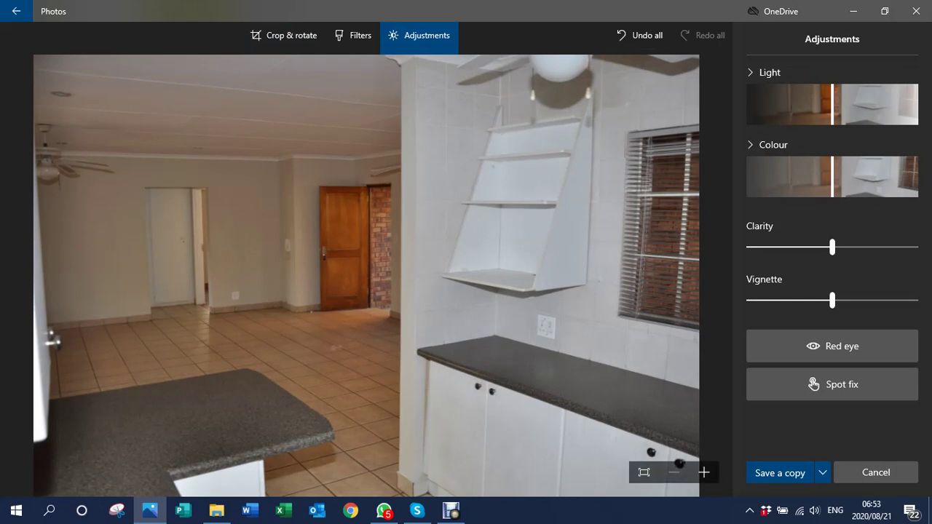
Step: Slightly raise the living-area photo's light and colour, and lift clarity to 26
drag(833, 105, 868, 104)
drag(833, 177, 856, 177)
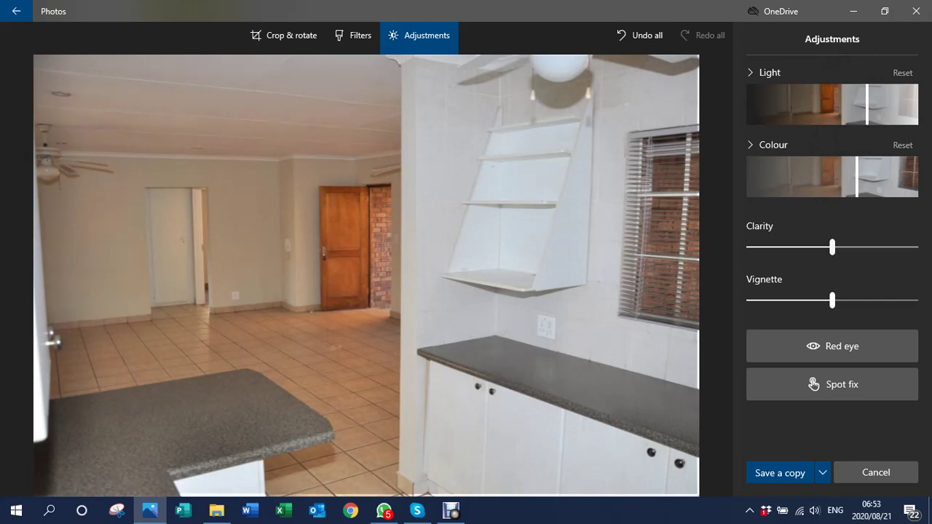
drag(833, 248, 866, 247)
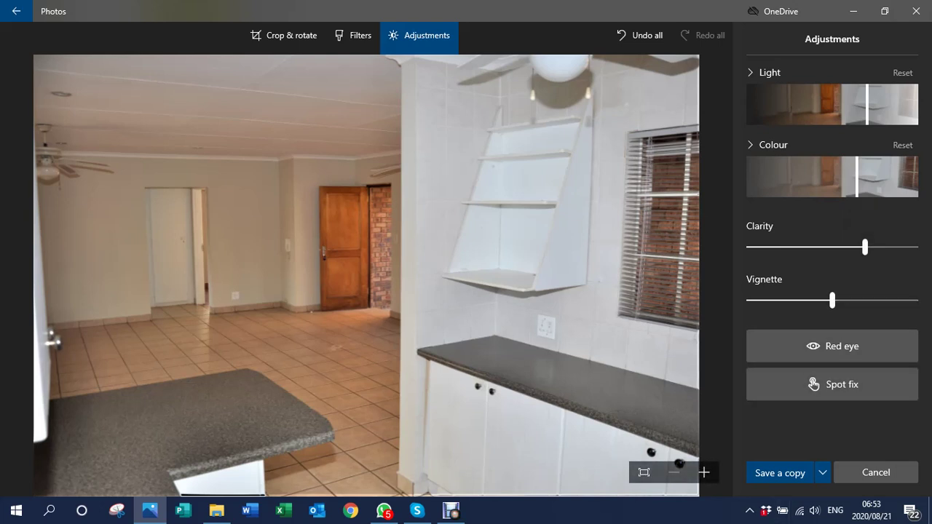
Step: Save the edits over the original 2.JPG, retrying after dismissing a save error
click(822, 473)
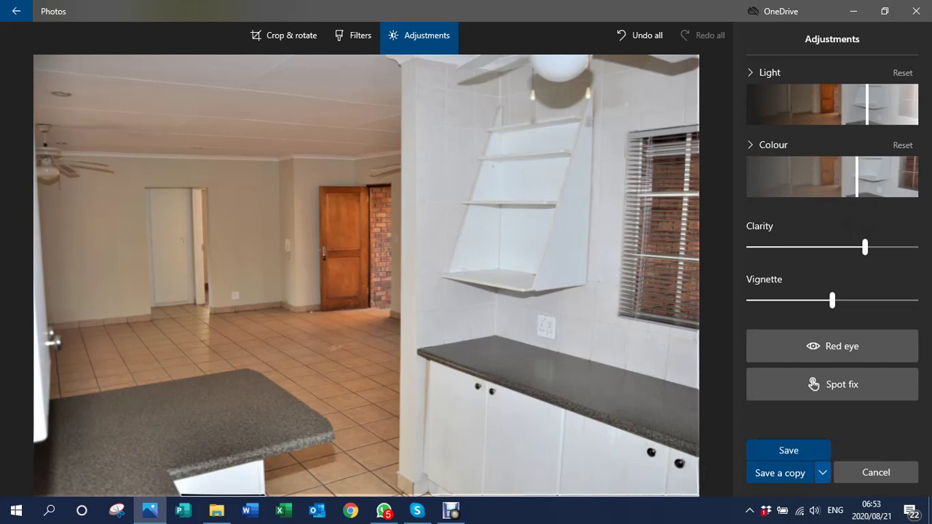
click(788, 449)
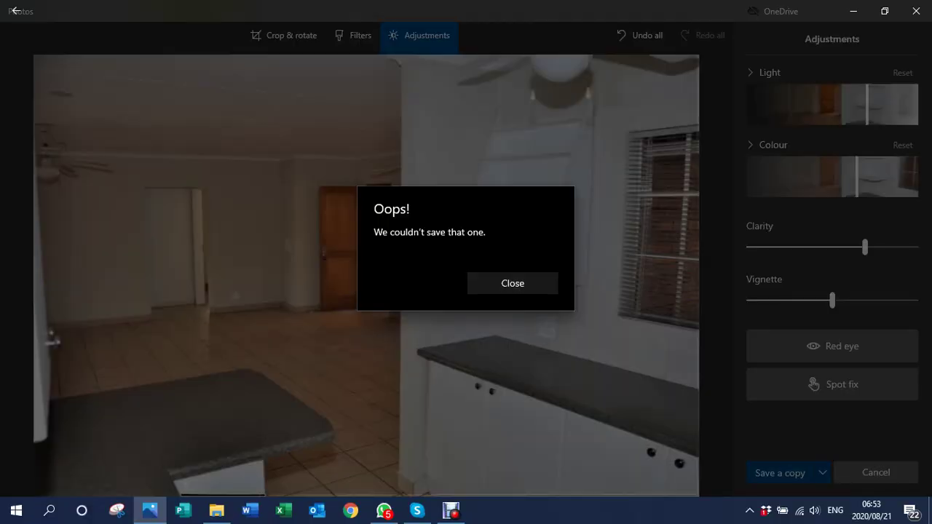
click(513, 284)
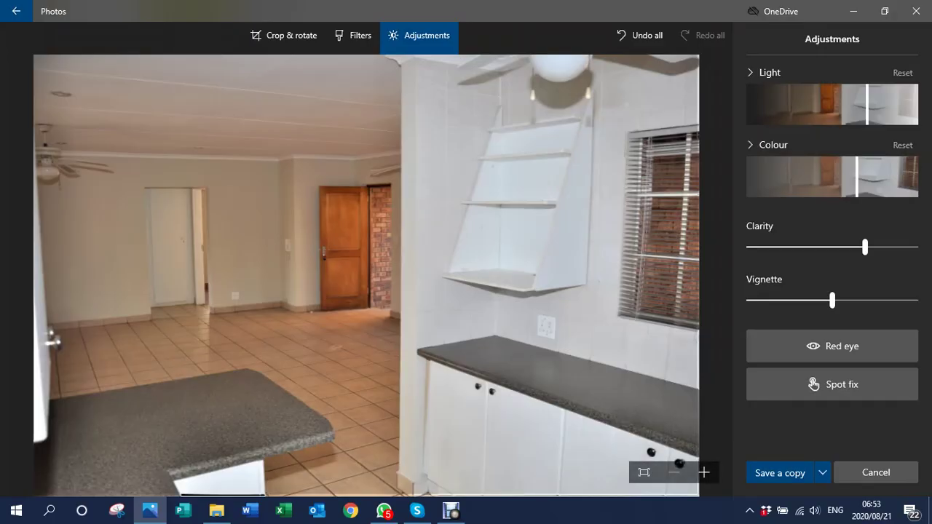
click(823, 473)
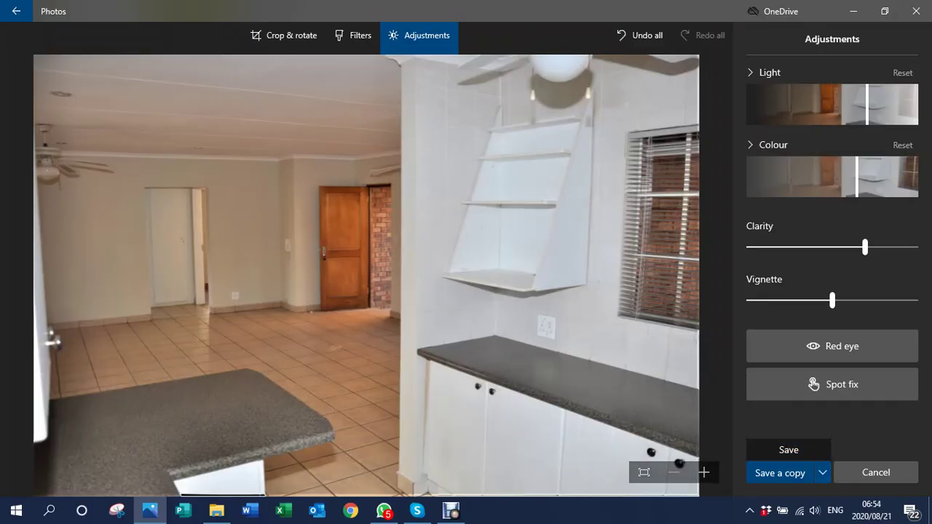
click(789, 449)
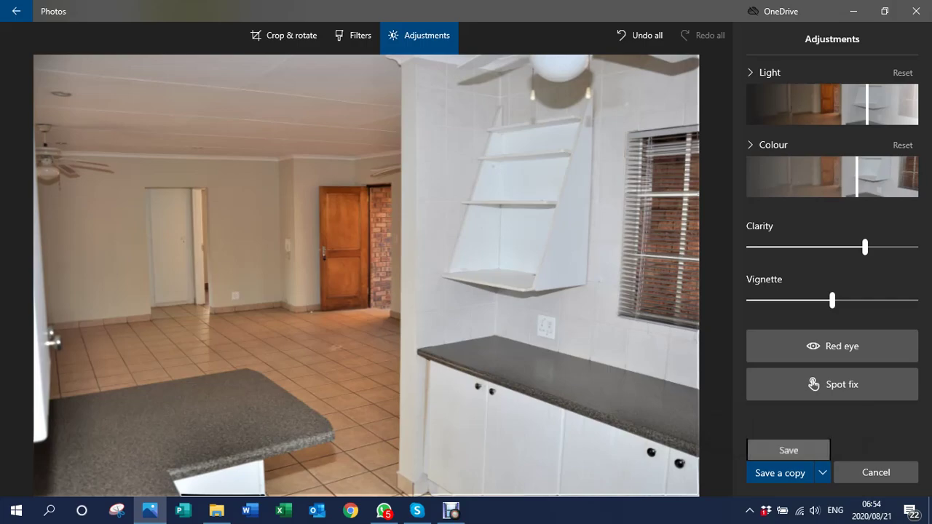
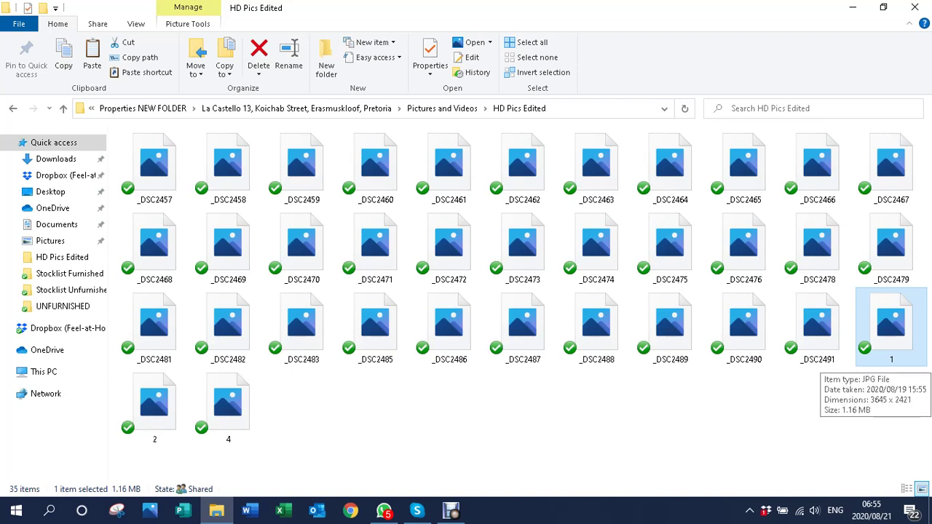
Step: Begin renaming photo 1 in HD Pics Edited, then cancel without changing it
key(F2)
key(Return)
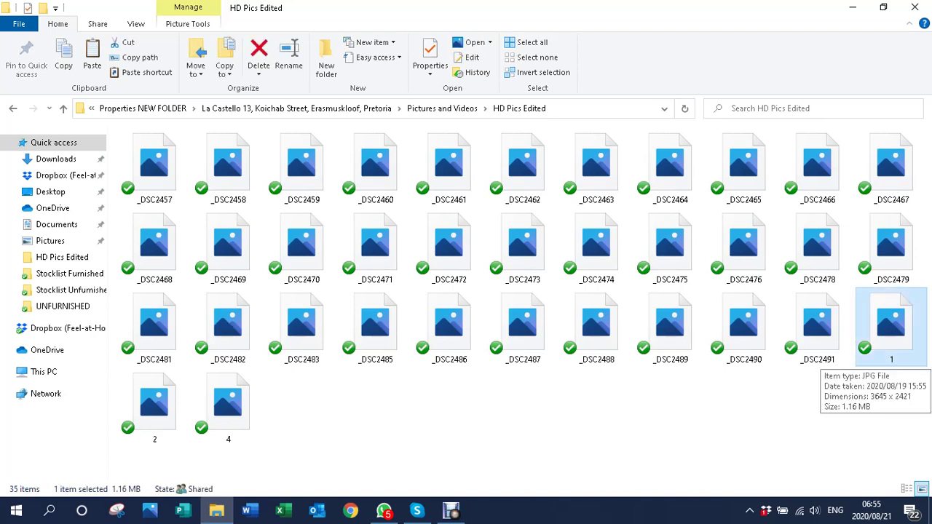
Step: Start renaming photo 1 with 'La Castello', the unit number and the street name
right_click(891, 349)
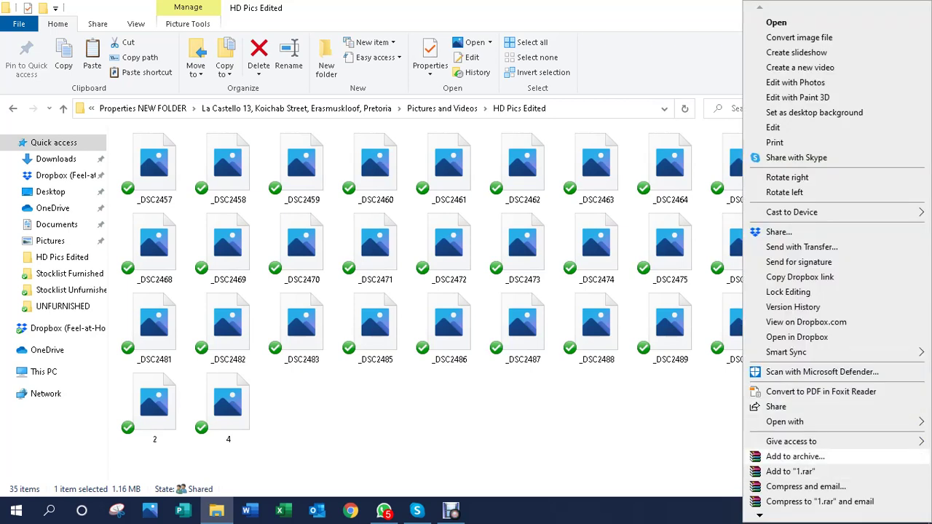
mouse_move(760, 515)
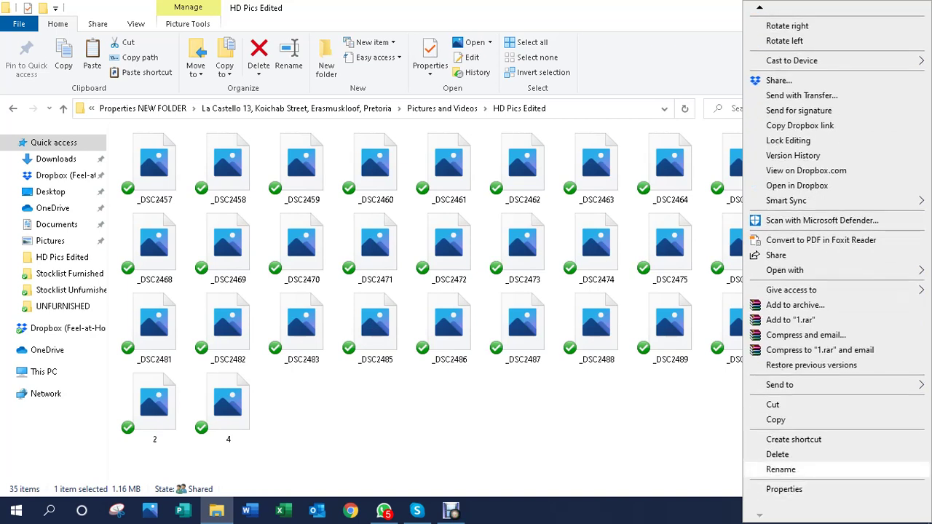
click(781, 469)
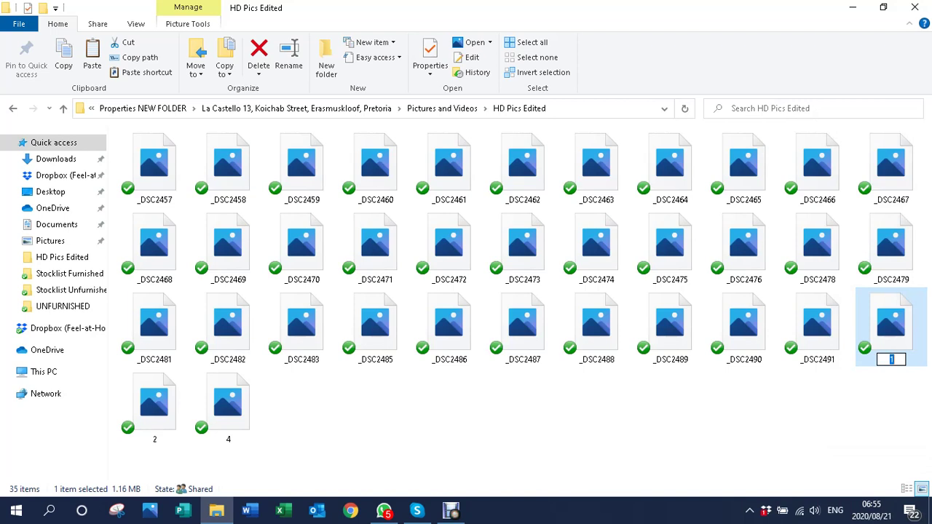
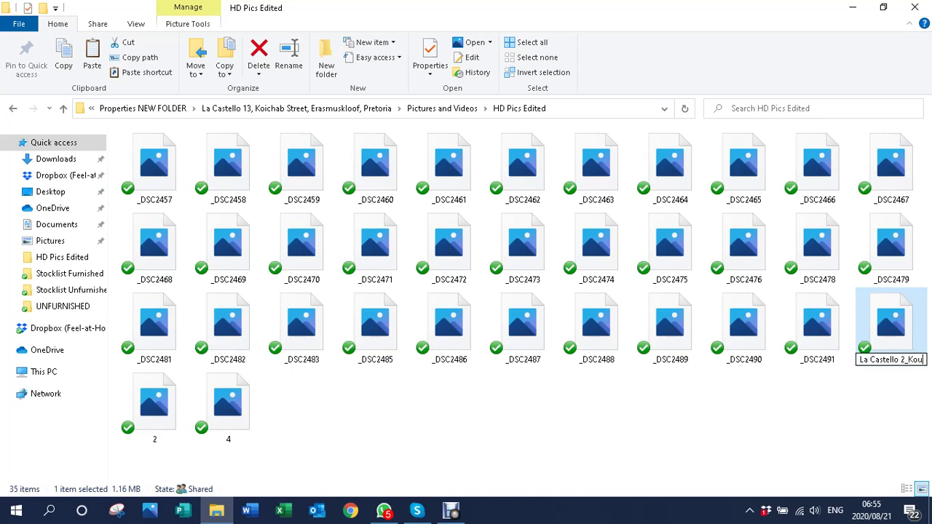
Step: Complete photo 1's name with the suburb and '_Feel-at-Home Properties', fixing typos, and confirm
key(BackSpace)
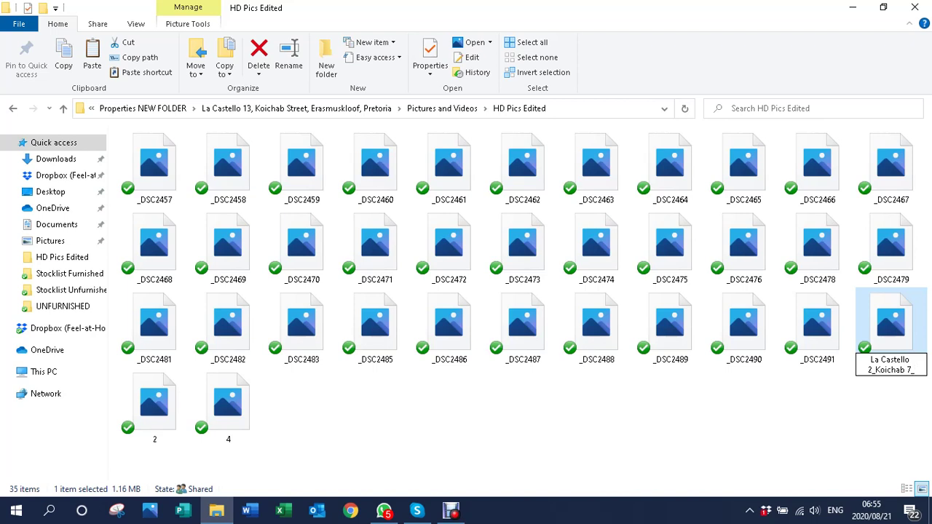
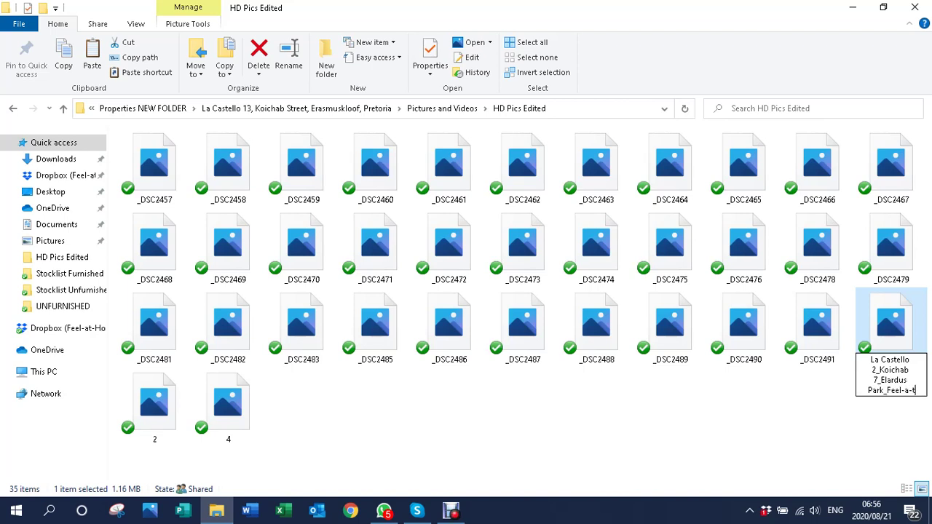
text(t-Home )
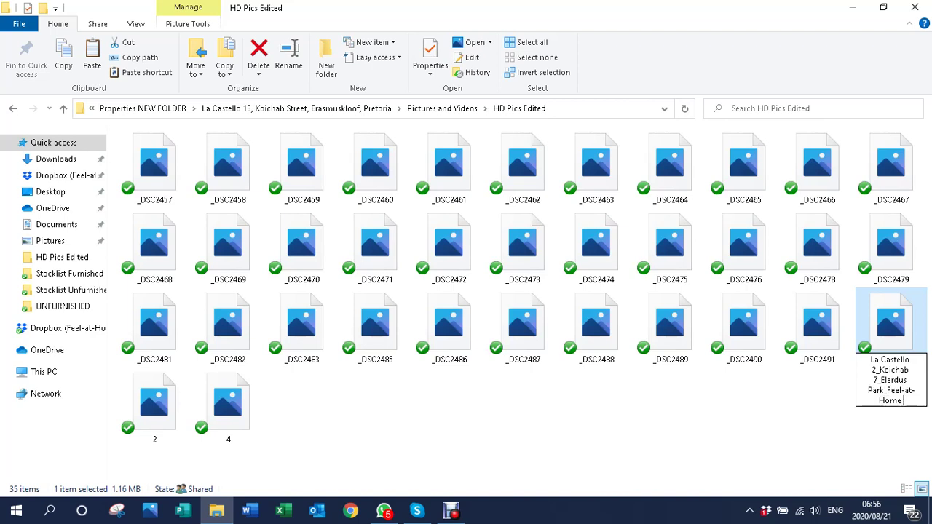
text(Properties)
key(Return)
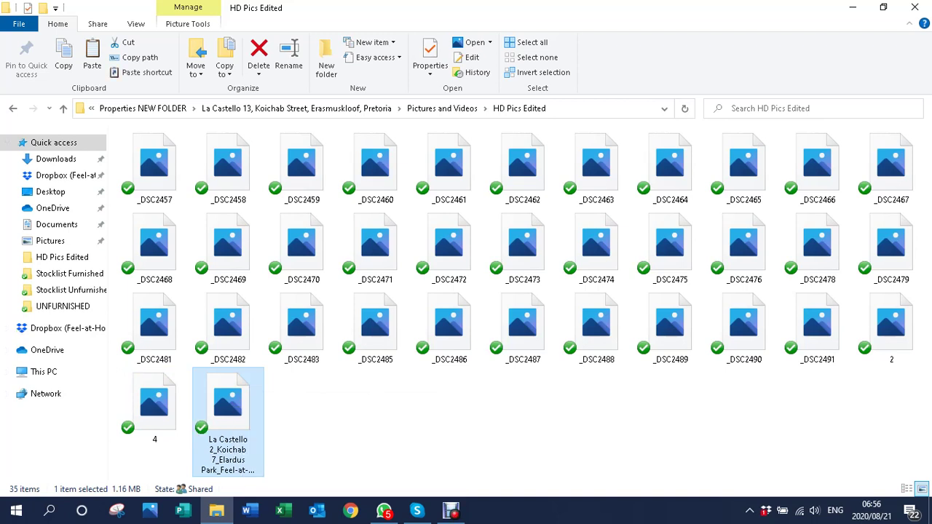
Step: Copy photo 1's new file name and paste it as photo 2's name
key(F2)
key(ctrl+c)
right_click(229, 453)
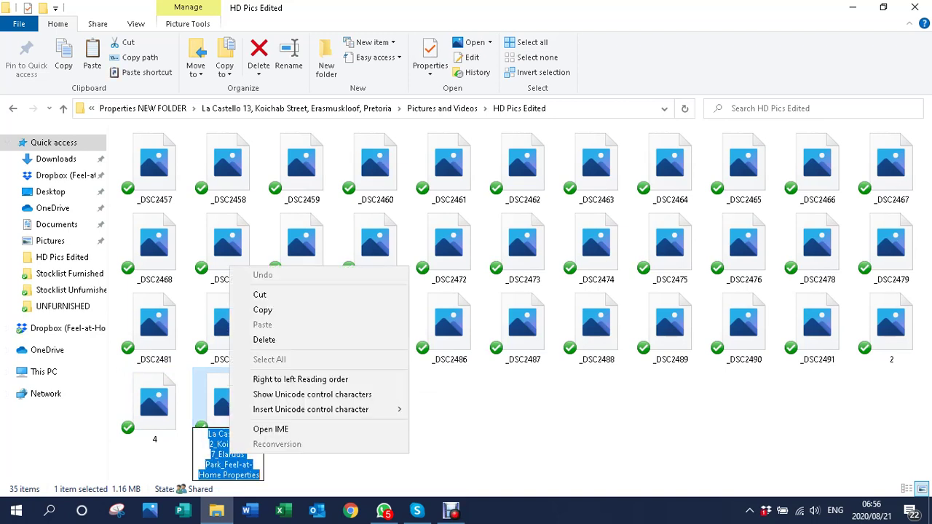
click(247, 310)
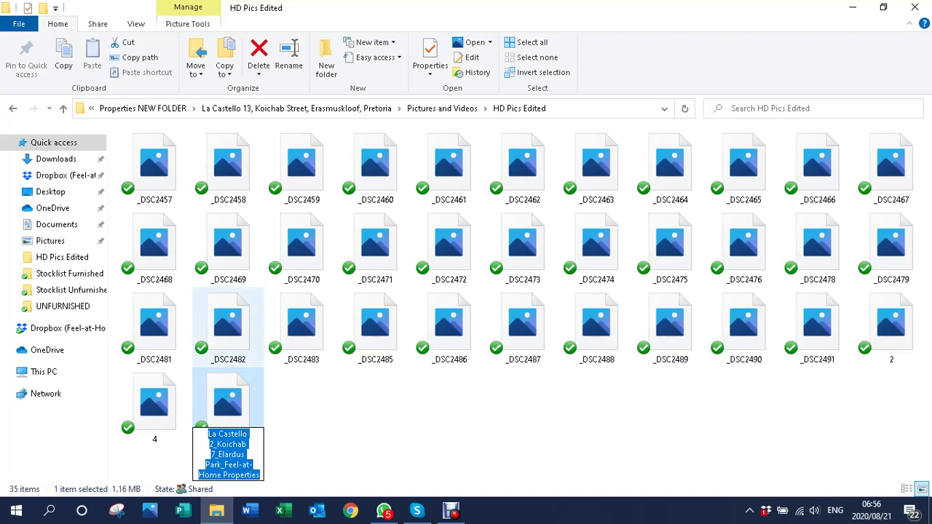
click(891, 328)
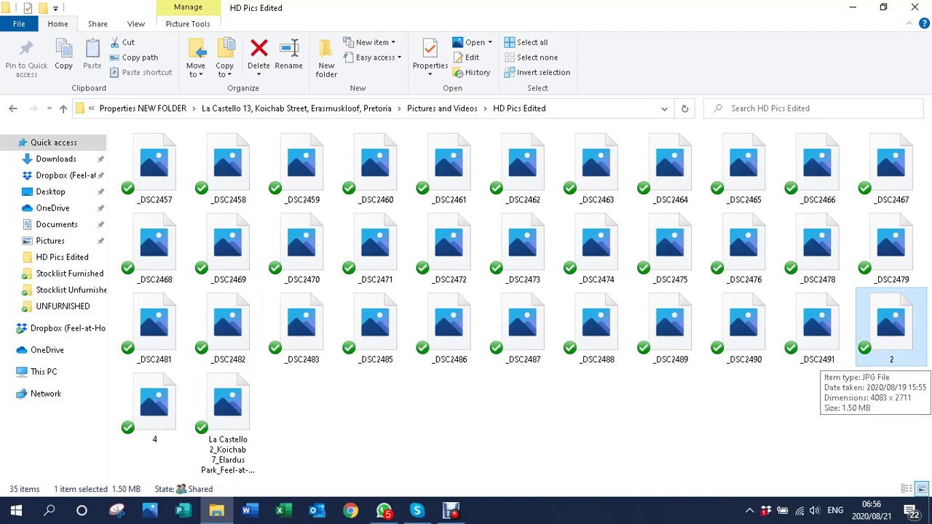
key(F2)
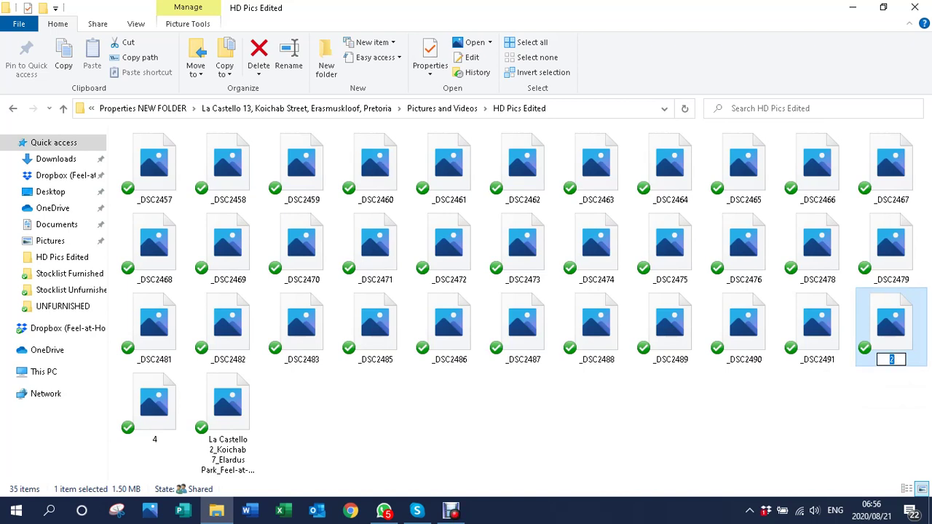
right_click(892, 360)
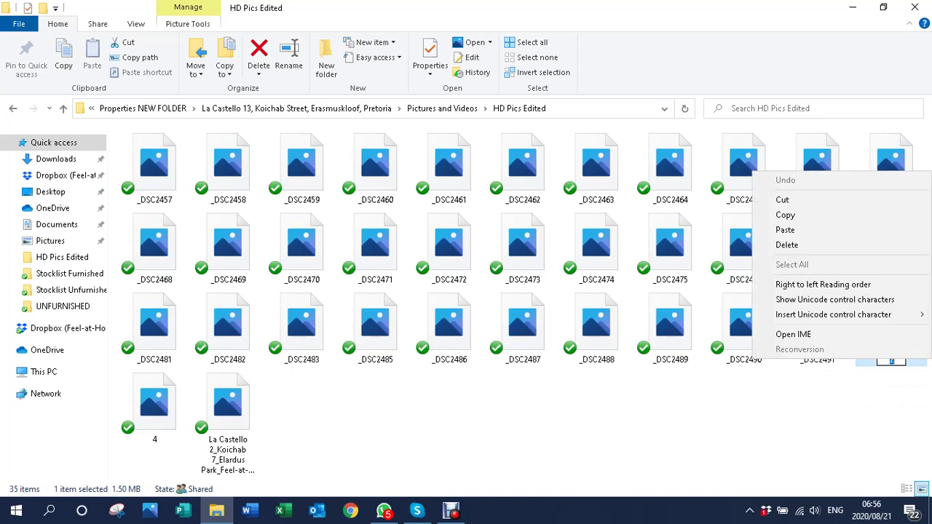
click(785, 229)
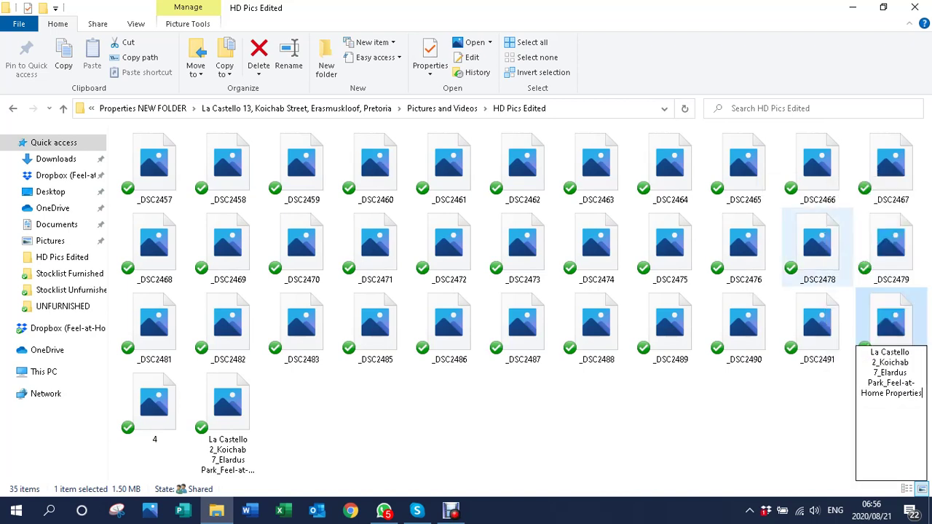
key(Return)
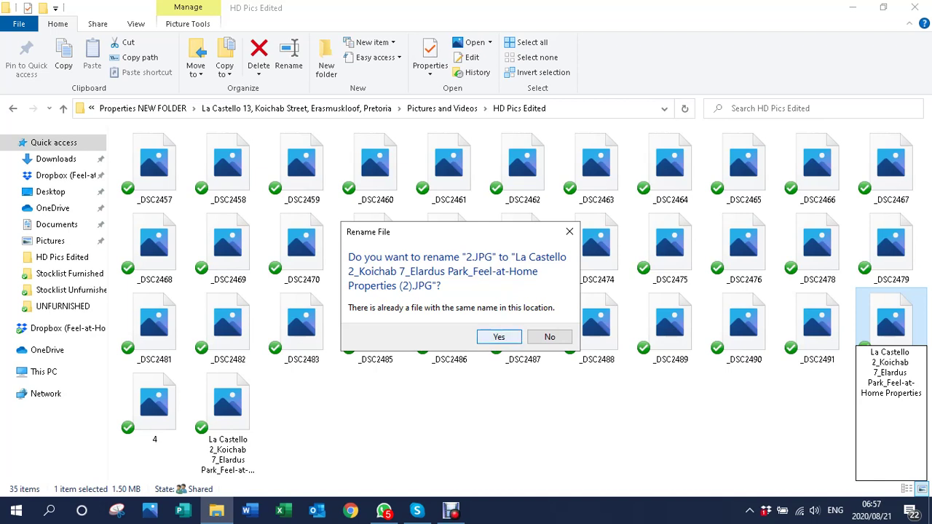
Step: Accept the (2) suffix for photo 2 and review both renamed photos' details
key(Return)
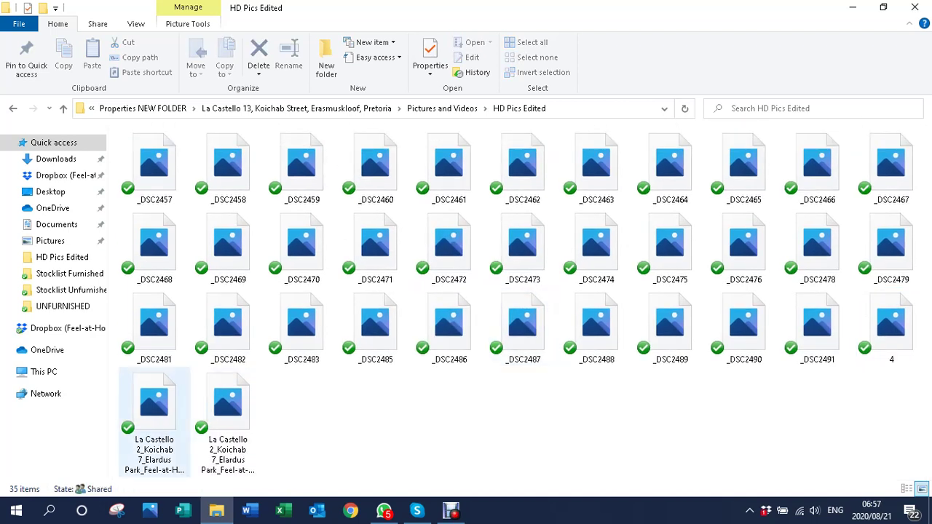
click(227, 422)
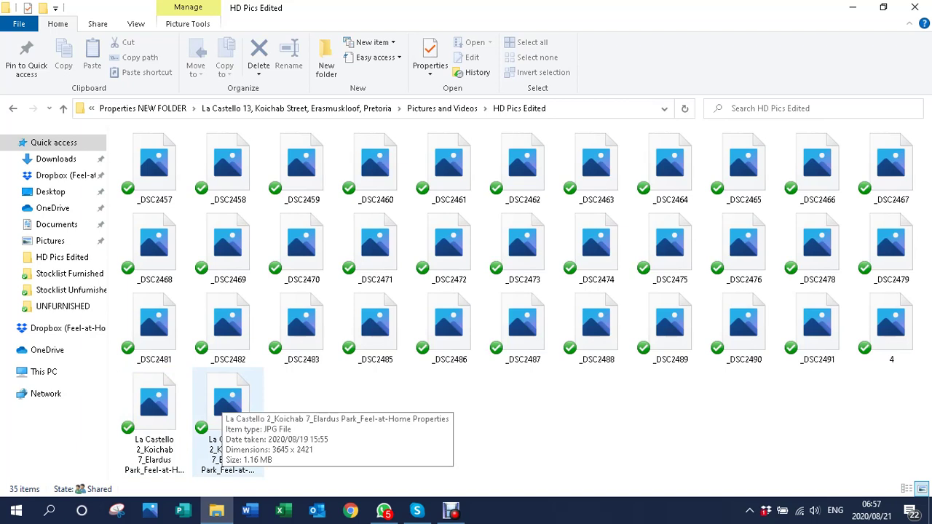
key(Left)
key(Right)
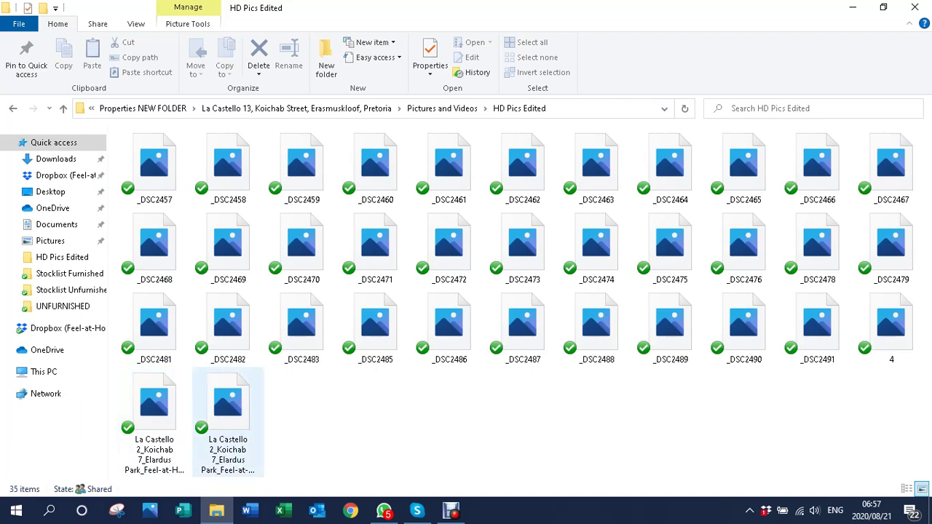
key(Left)
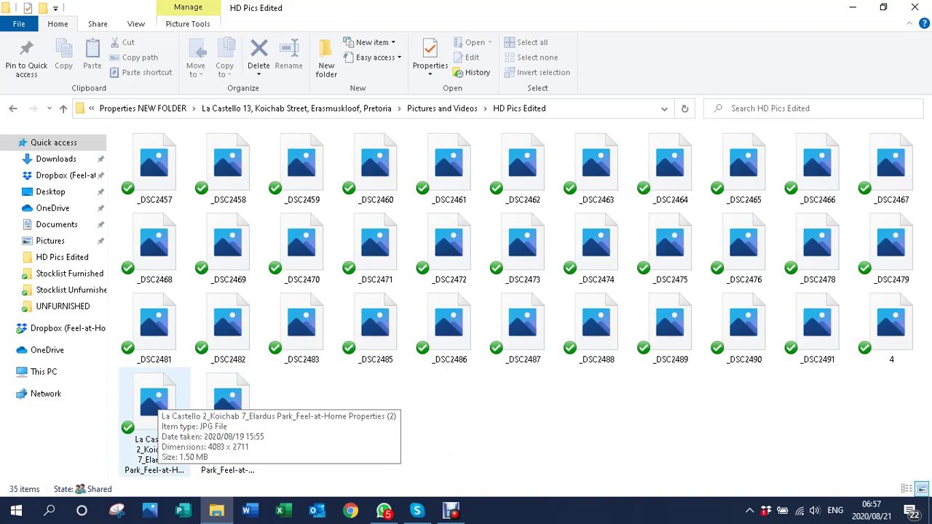
Step: Select both La Castello photos together
click(154, 404)
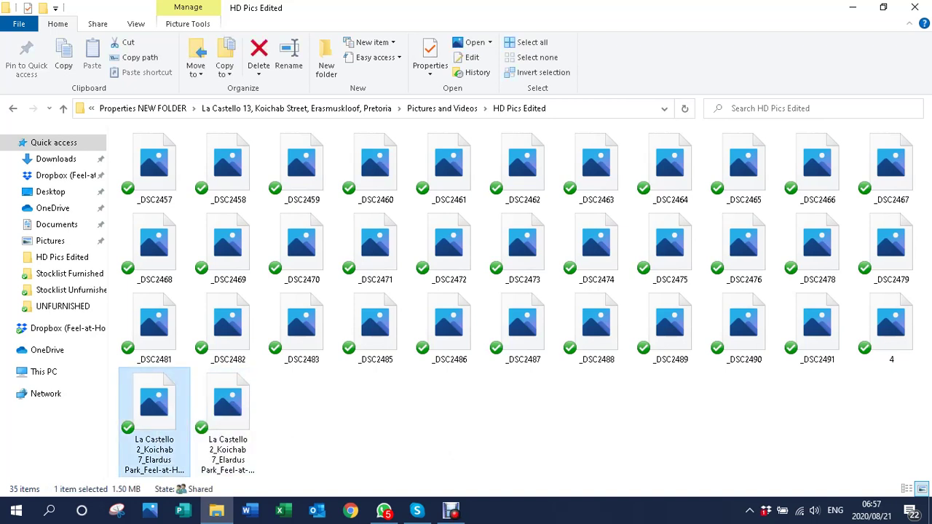
ctrl+click(154, 404)
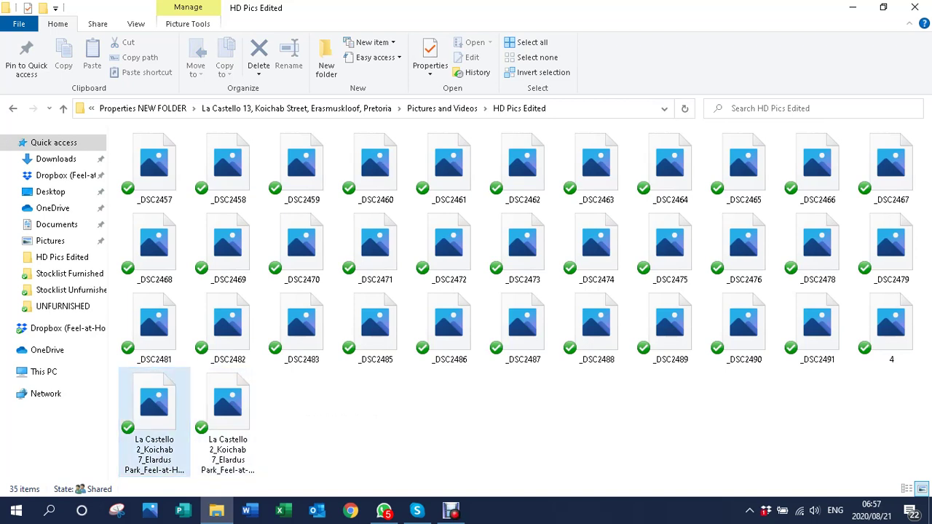
click(154, 419)
ctrl+click(227, 419)
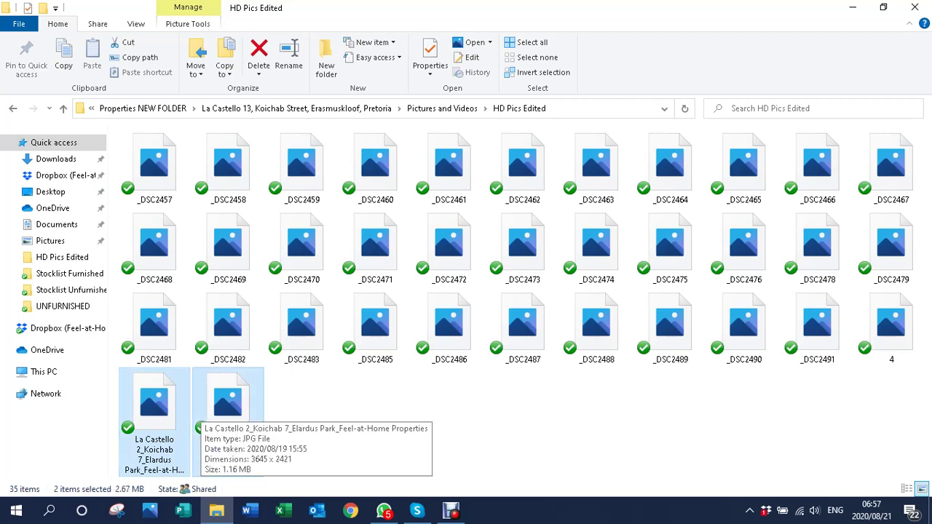
Step: Send both selected photos to Mail recipient, keeping the Medium 1024 x 768 size
right_click(203, 419)
mouse_move(247, 381)
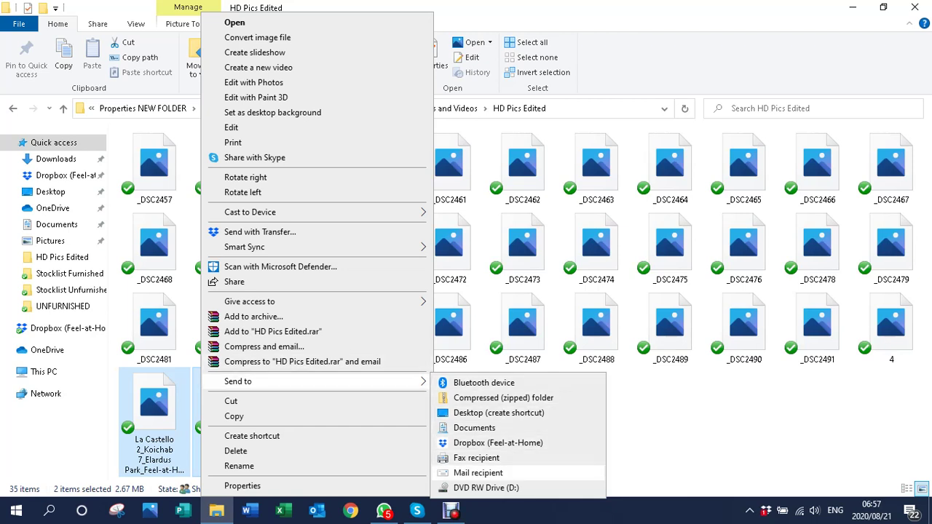
key(Return)
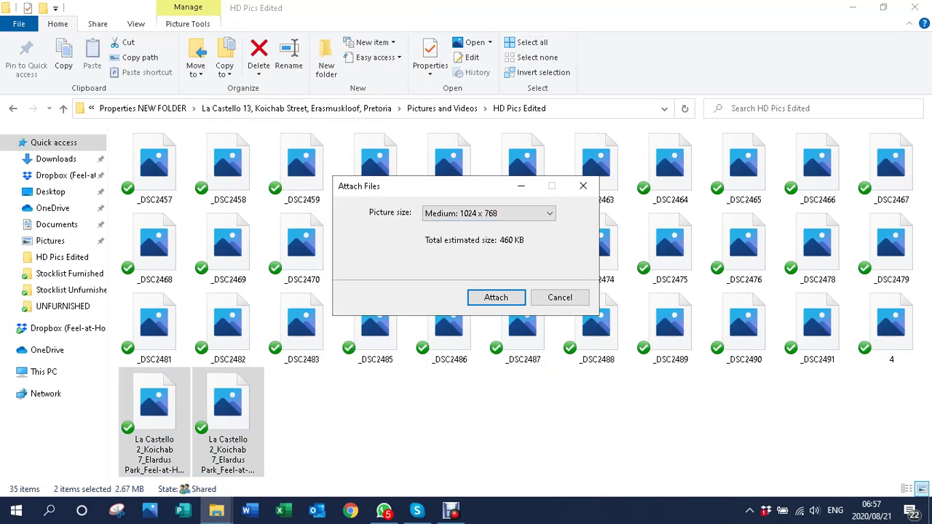
Step: Attach the medium-size photos, address the email to your own work address, and send it
click(496, 297)
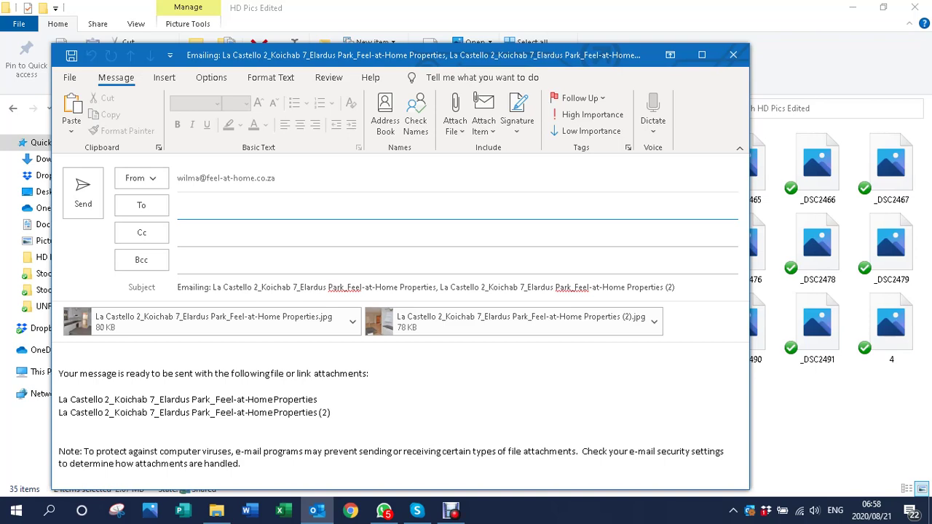
text(wilma)
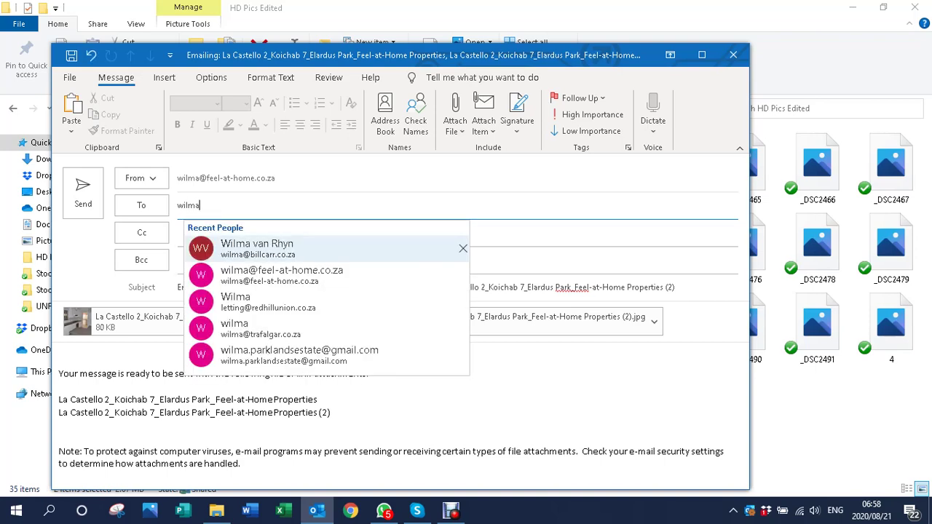
text(@)
key(Down)
key(Down)
key(Down)
key(Down)
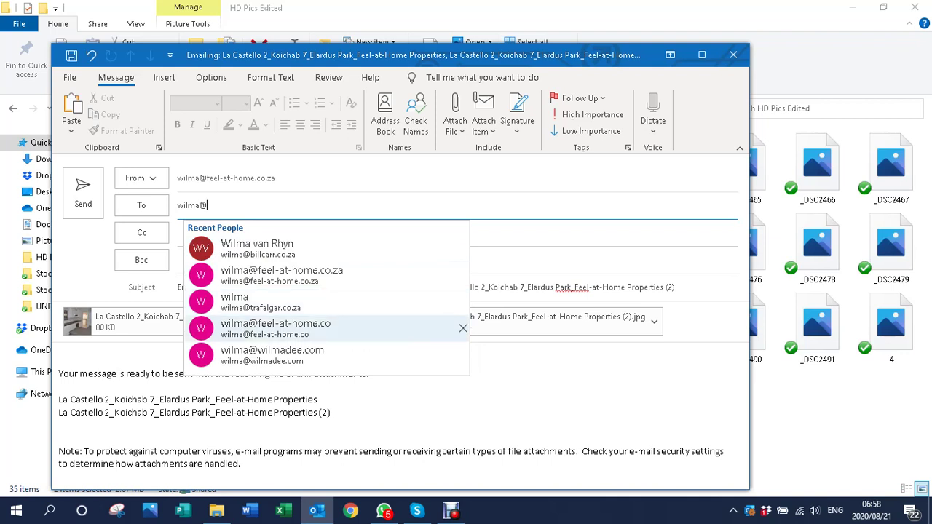
key(Up)
key(Up)
key(Escape)
text(fa)
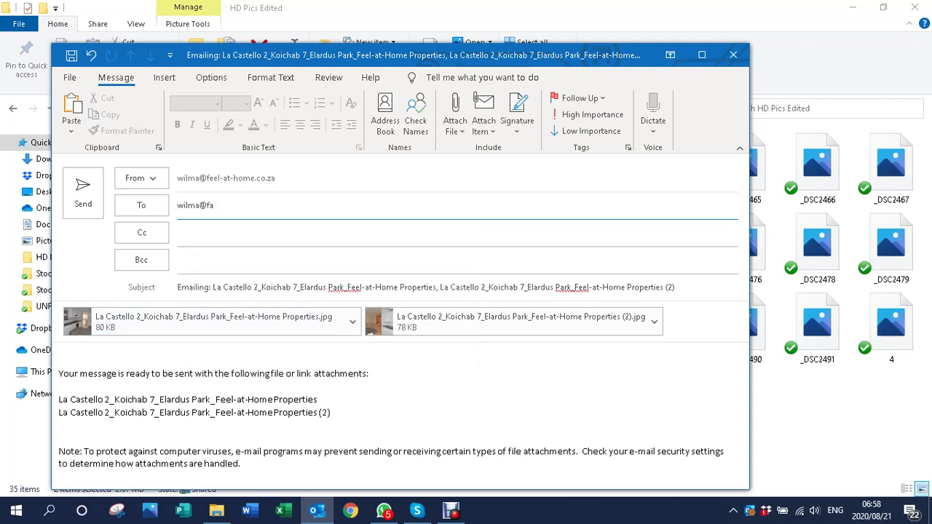
key(BackSpace)
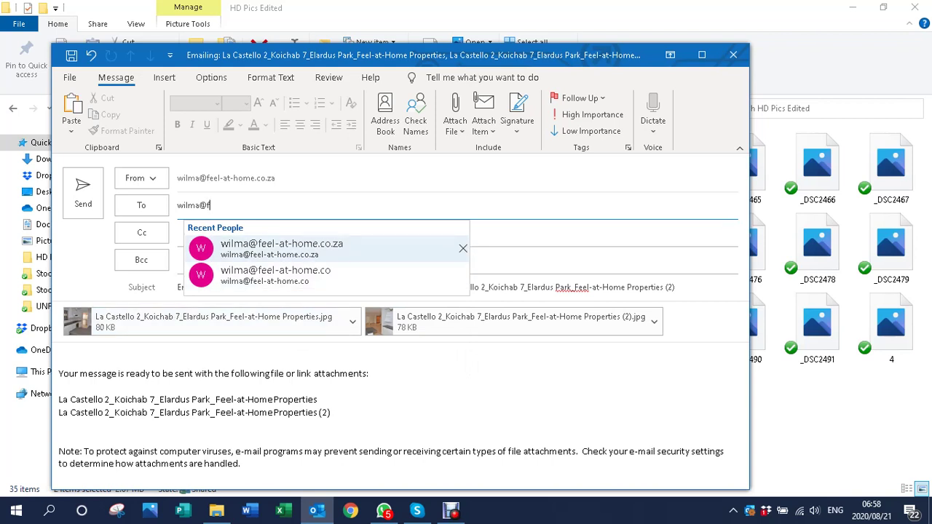
key(Return)
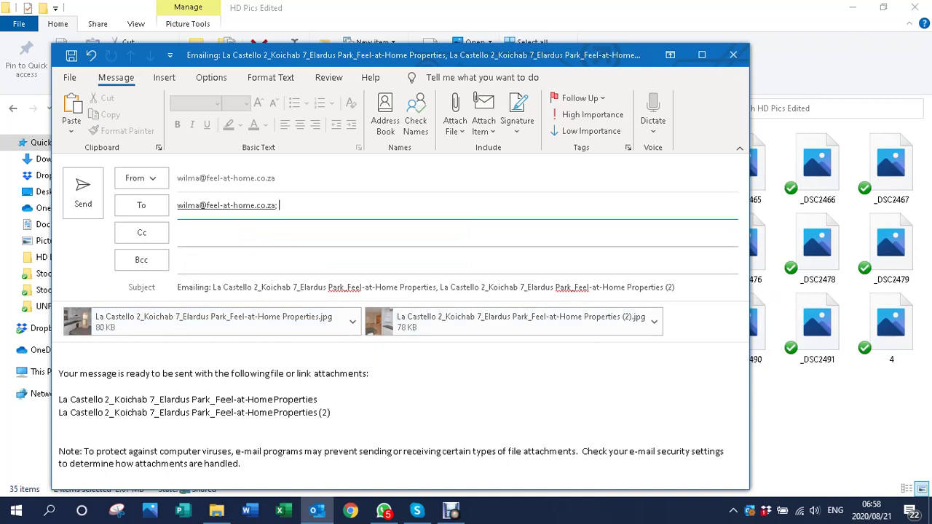
click(84, 193)
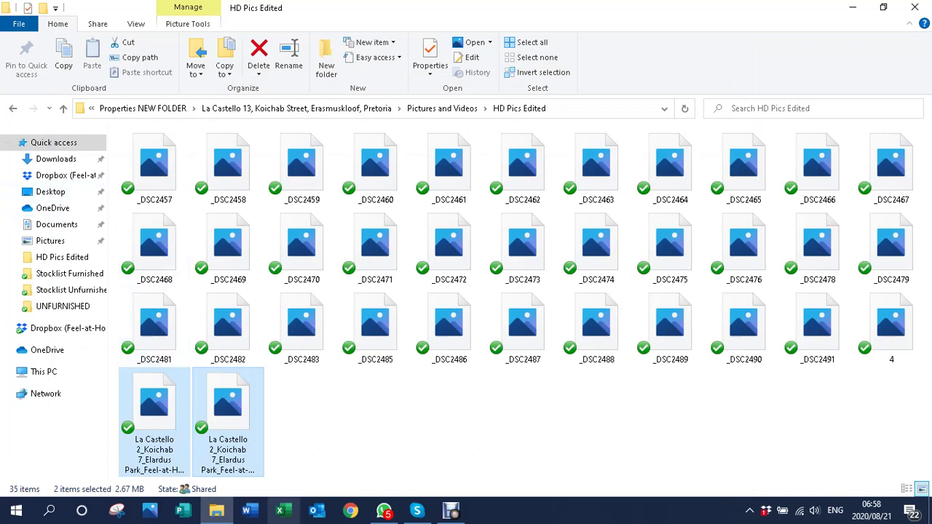
Step: Open the sent Emailing message from Sent Items and preview the first La Castello photo
click(317, 510)
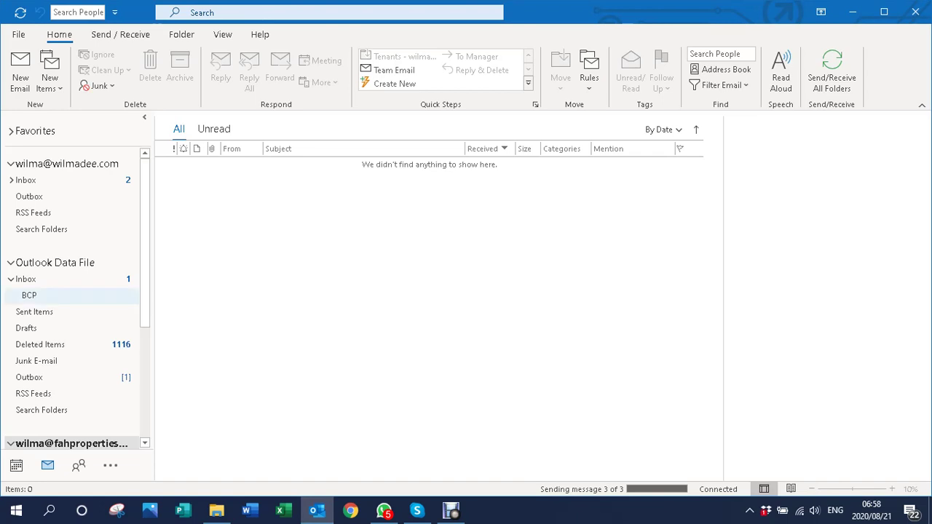
click(34, 312)
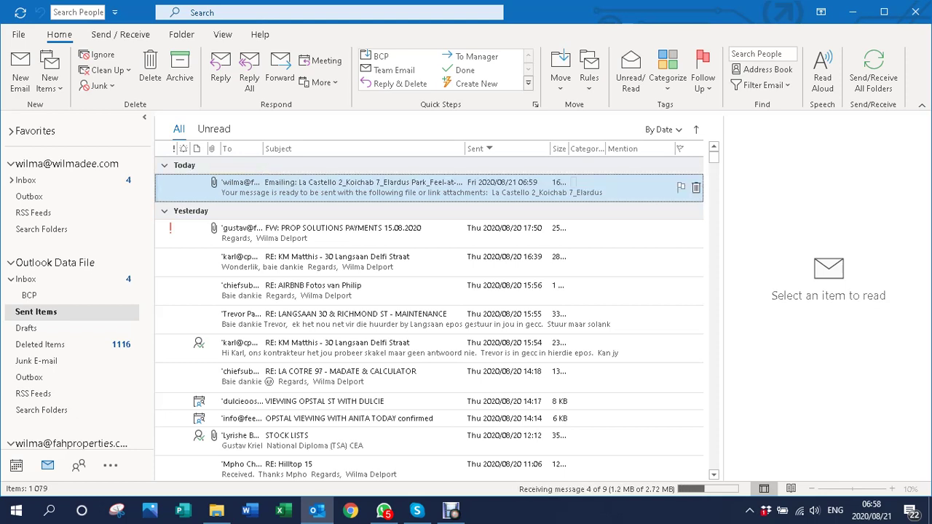
double_click(408, 187)
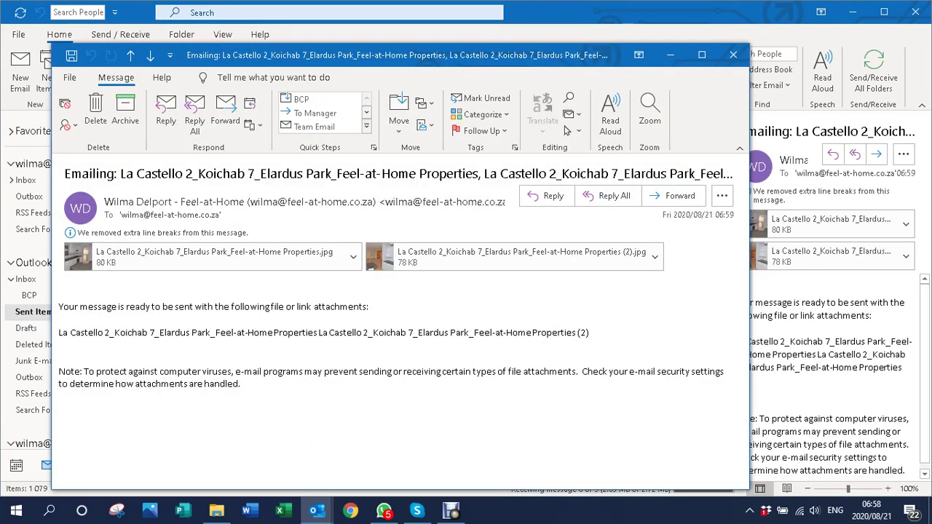
click(212, 256)
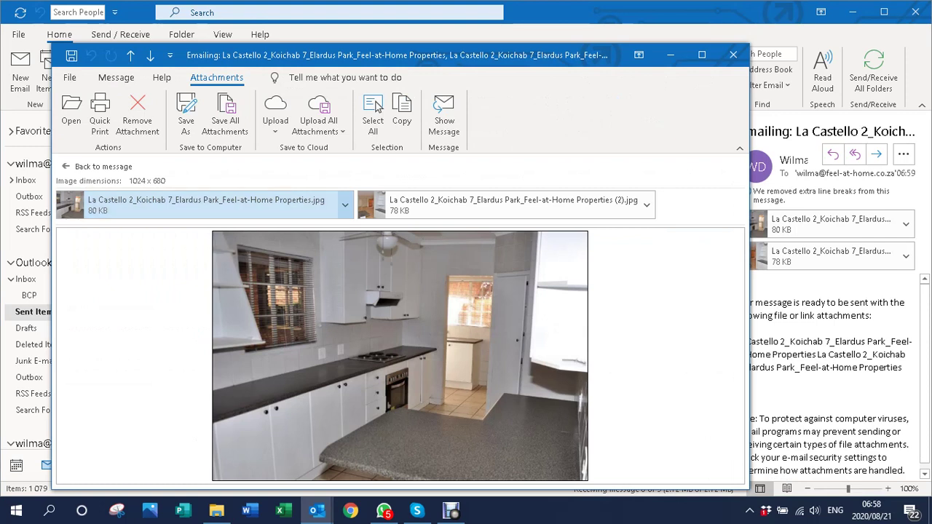
Step: Save all attachments, browsing into Properties NEW FOLDER > La Castello 13
click(225, 115)
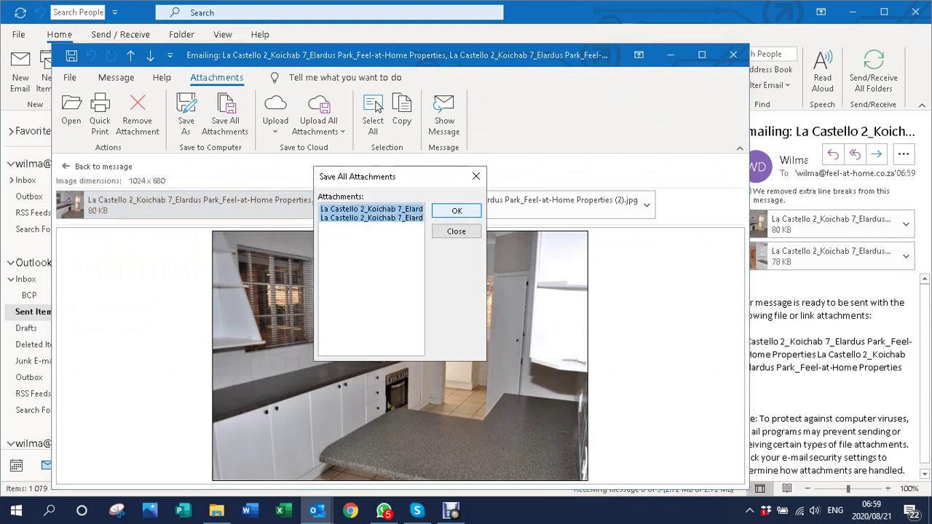
key(Return)
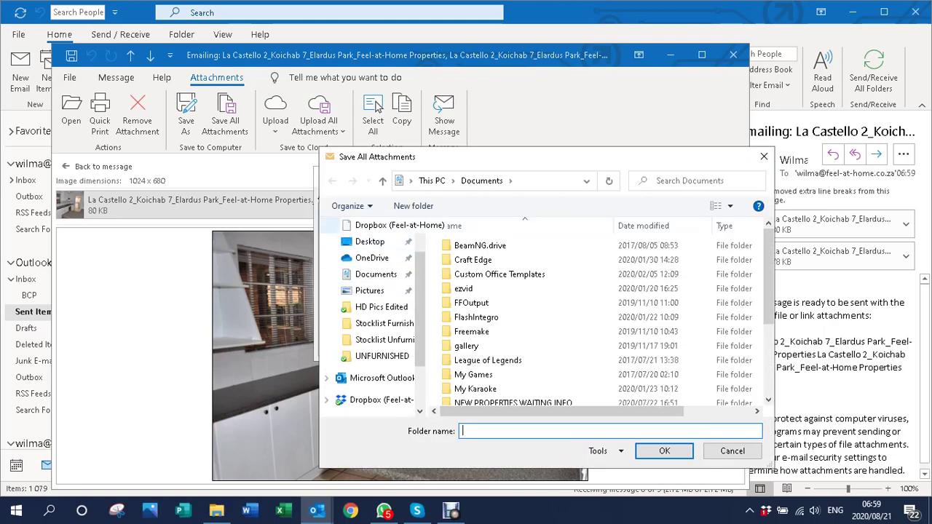
key(Down)
key(Down)
key(Down)
key(Down)
key(Down)
key(Return)
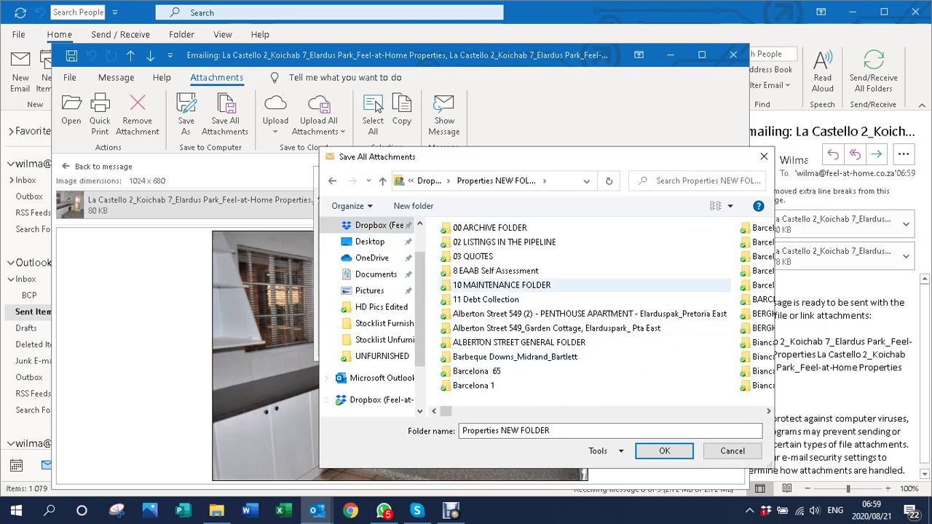
key(Down)
key(Down)
key(Down)
key(Down)
key(Down)
key(Down)
key(Down)
key(Down)
key(Down)
key(Down)
key(Down)
key(Down)
key(Down)
key(Down)
key(Down)
key(Down)
key(Down)
key(Down)
key(Down)
key(Down)
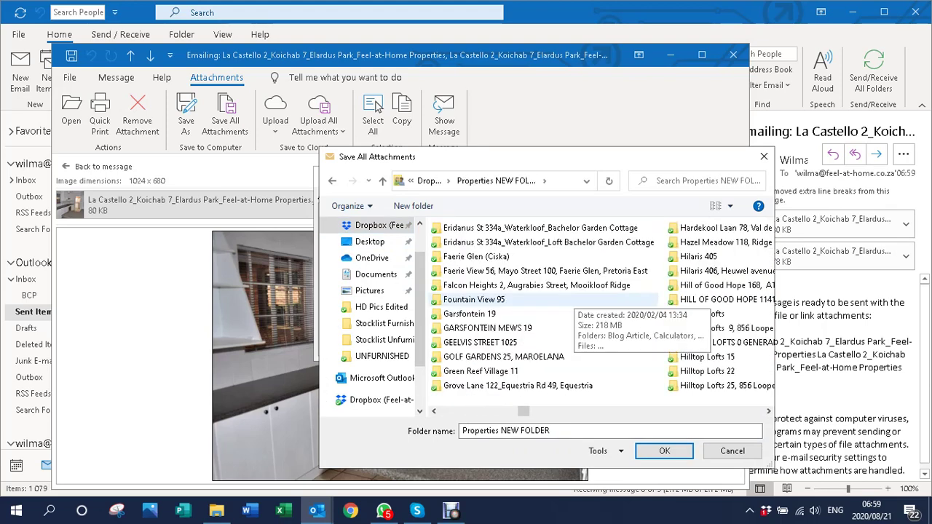
text(la)
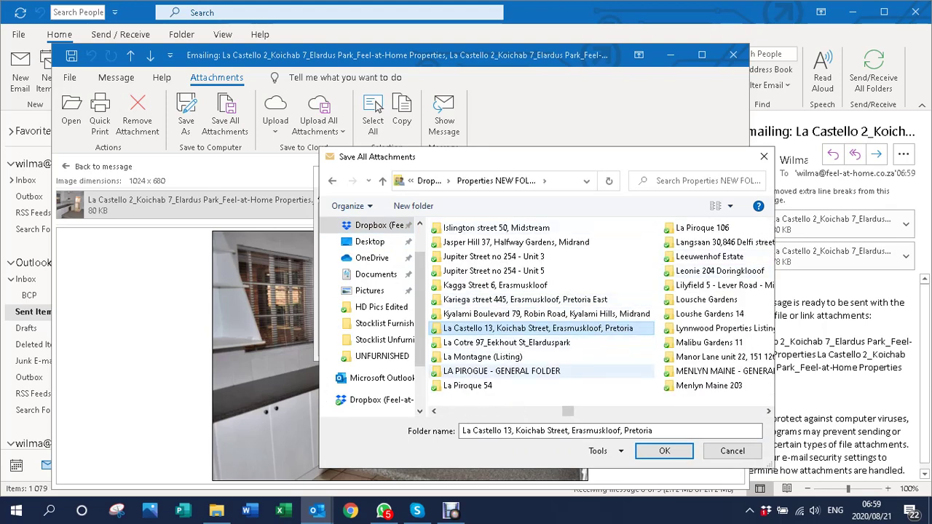
key(Down)
key(Down)
key(Up)
key(Up)
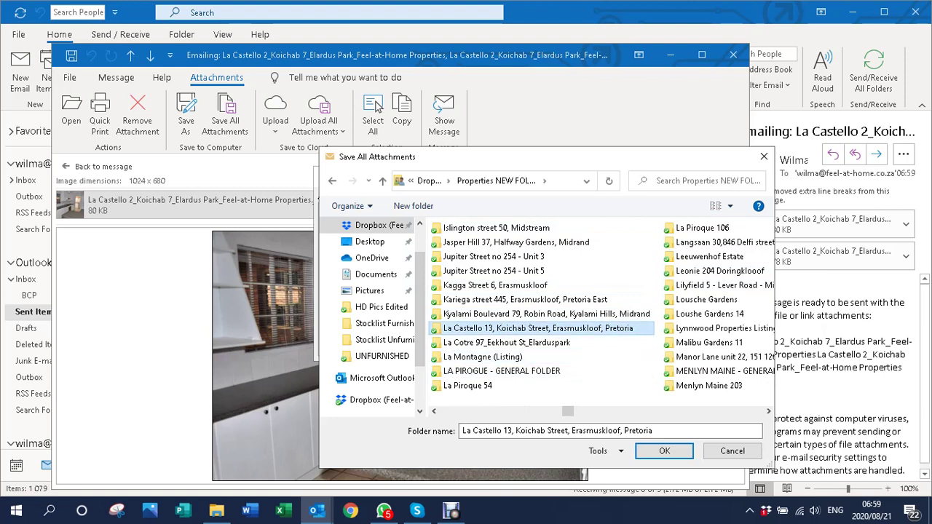
key(Return)
Step: Save the attachments into Pictures and Videos > MEDIUM Pics Edited and close the message
key(Down)
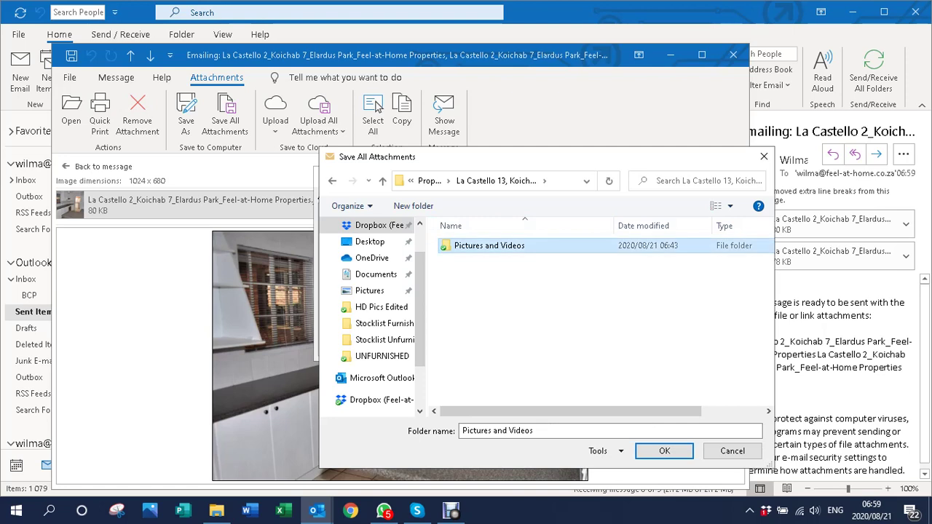
key(Return)
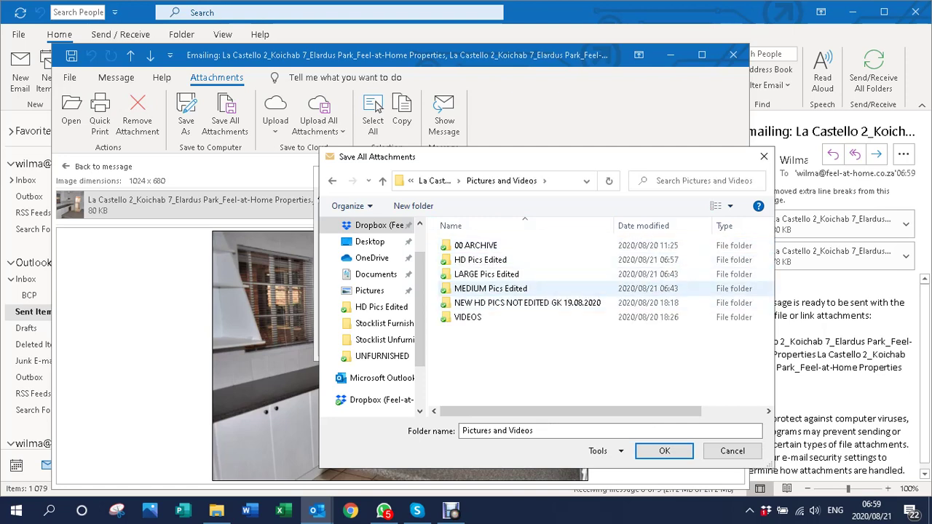
click(510, 288)
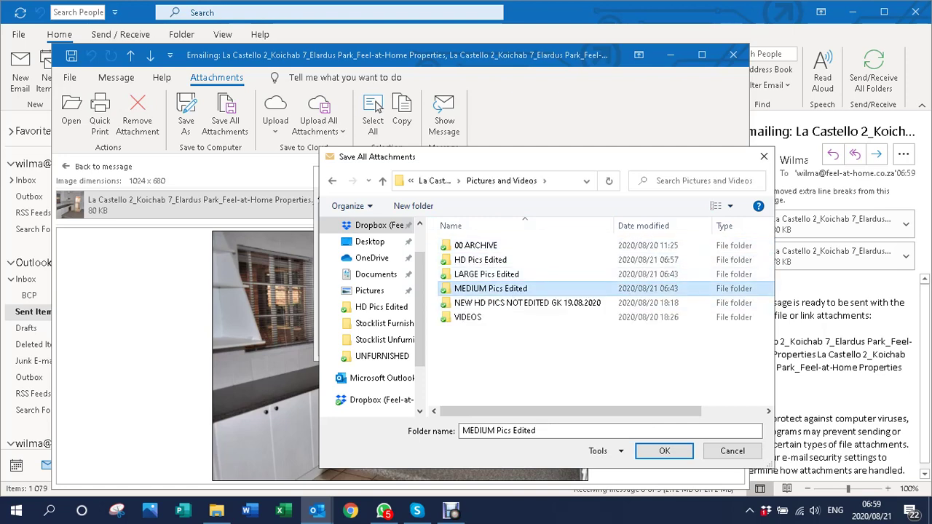
key(Return)
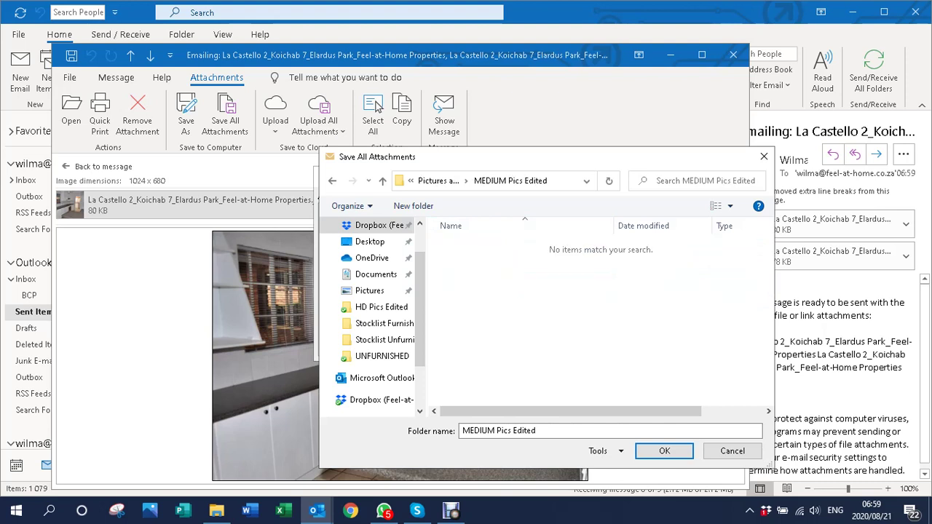
key(Return)
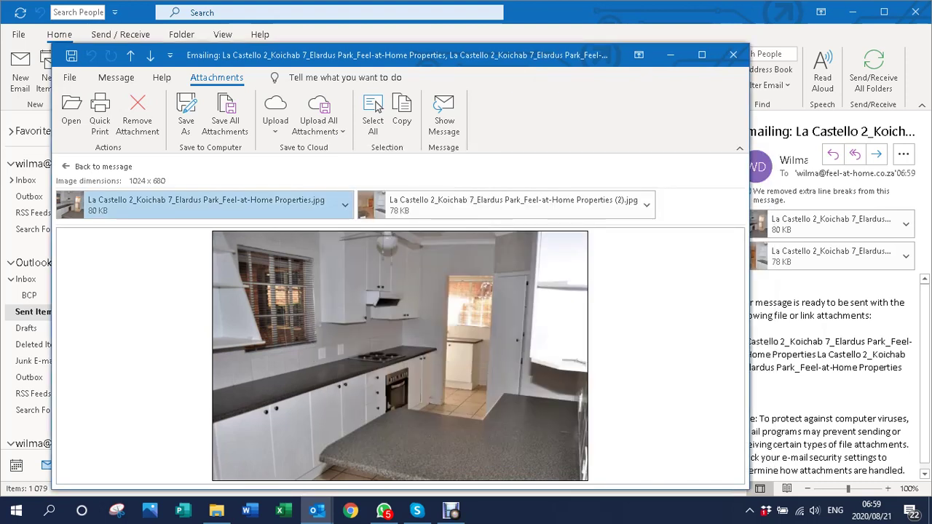
click(733, 55)
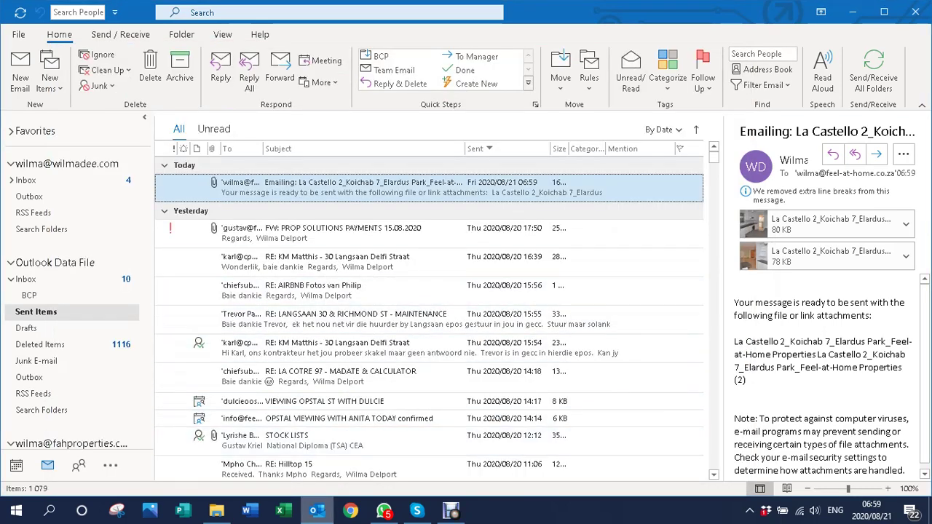
Step: In HD Pics Edited, send both La Castello images to Mail recipient
click(217, 510)
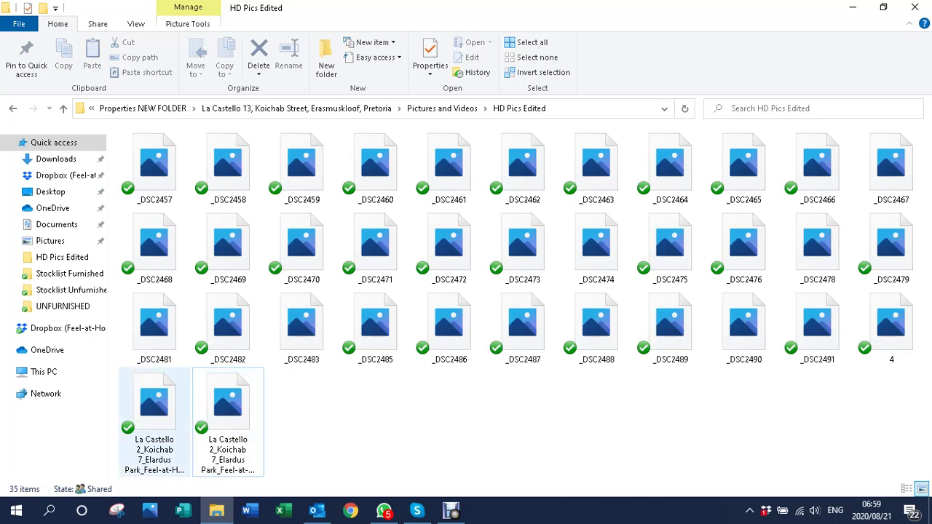
click(154, 408)
ctrl+click(227, 408)
right_click(239, 423)
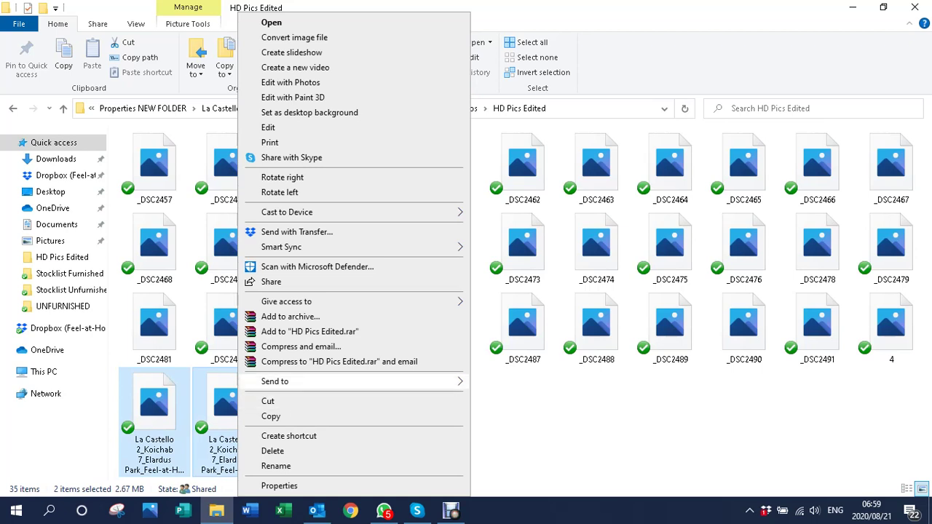
mouse_move(280, 382)
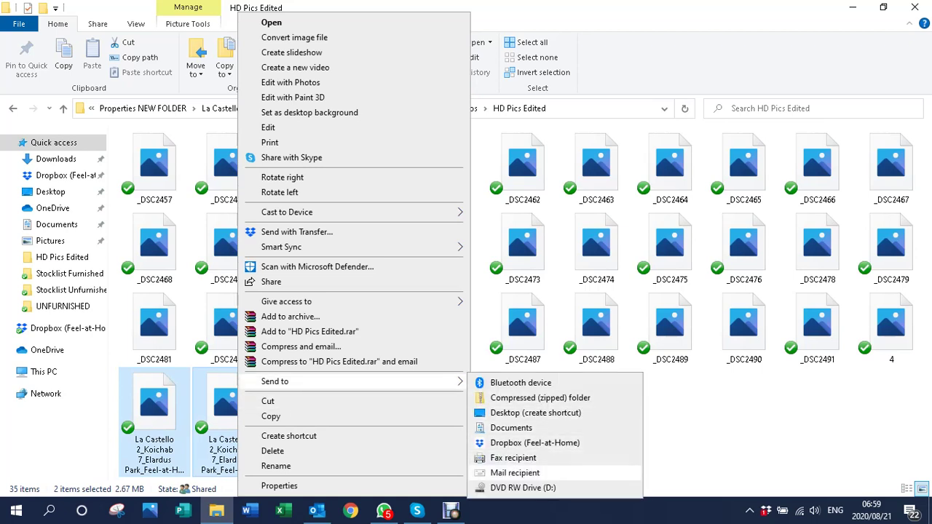
click(515, 473)
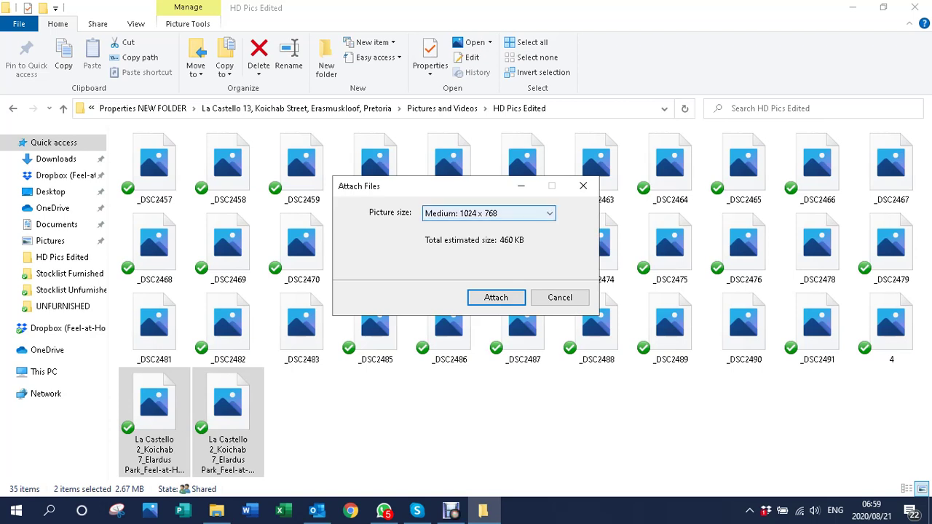
Step: Set the picture size to Large: 1280 x 1024 and attach the photos
key(alt+Down)
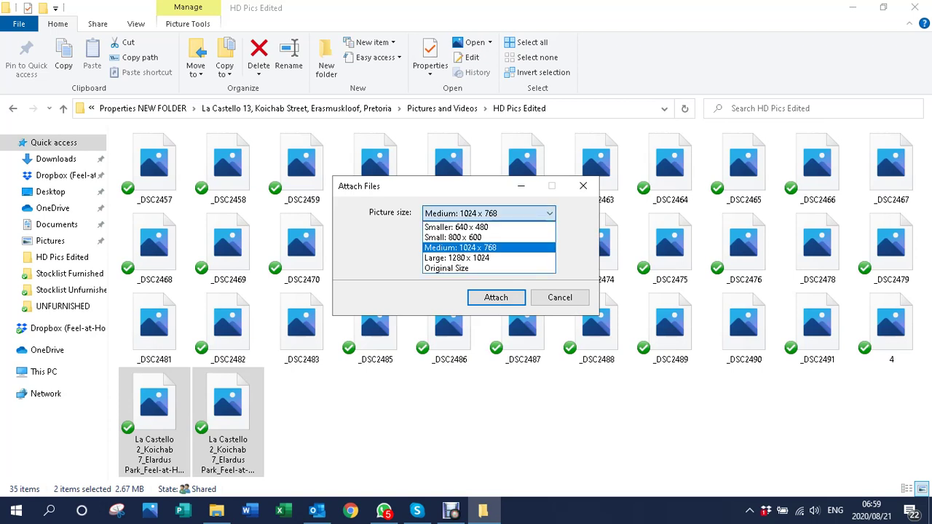
key(Down)
key(Down)
key(Up)
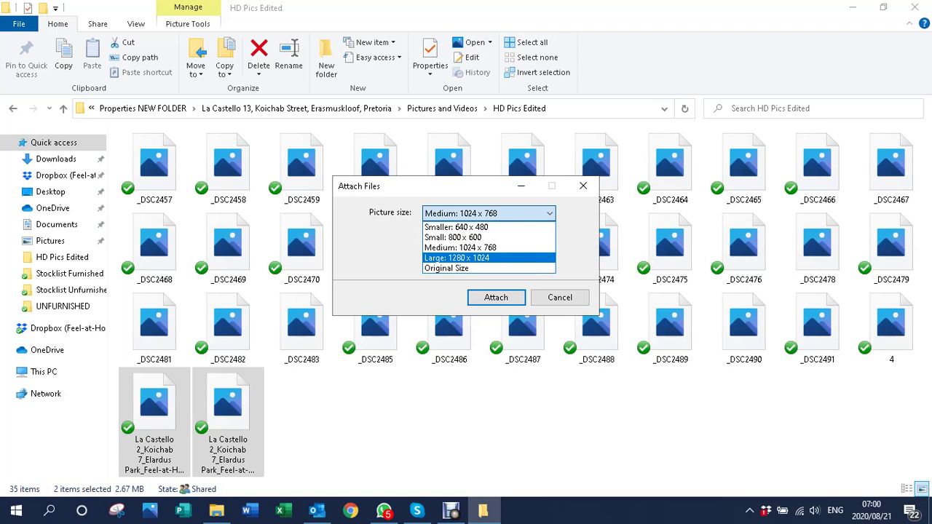
key(Return)
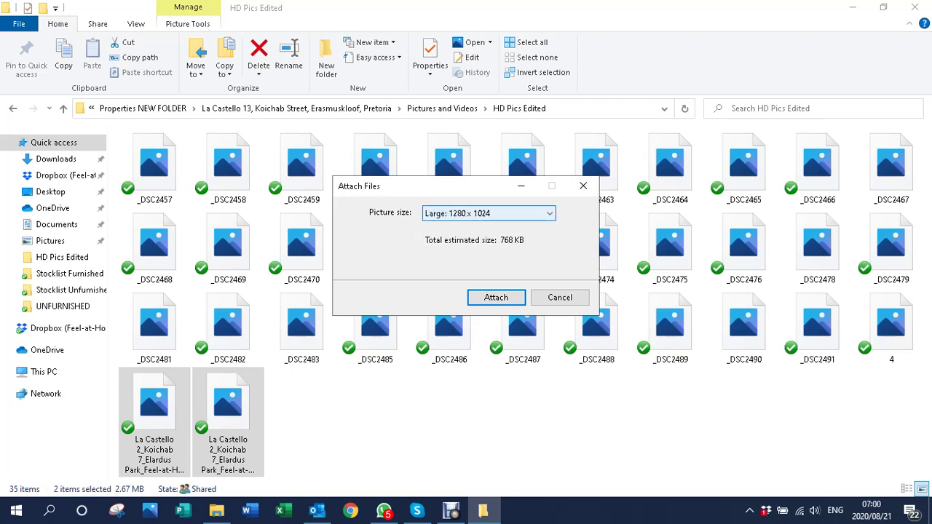
key(Return)
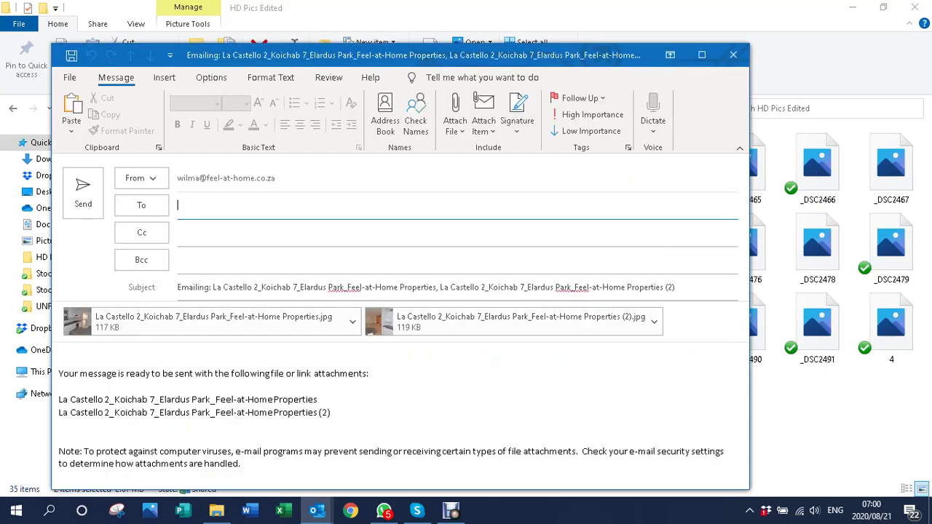
Step: Address the large-photo email to your own suggested address
text(wilma)
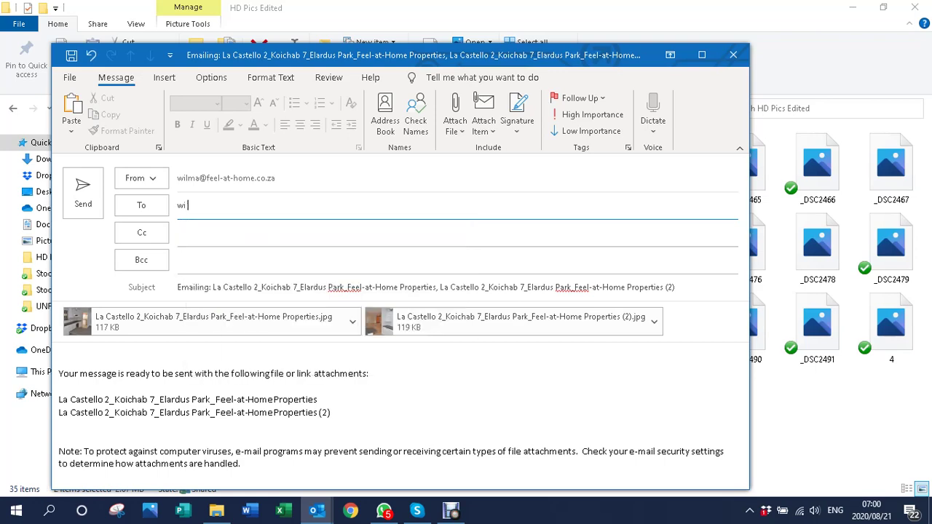
key(Down)
key(Down)
key(Up)
key(Return)
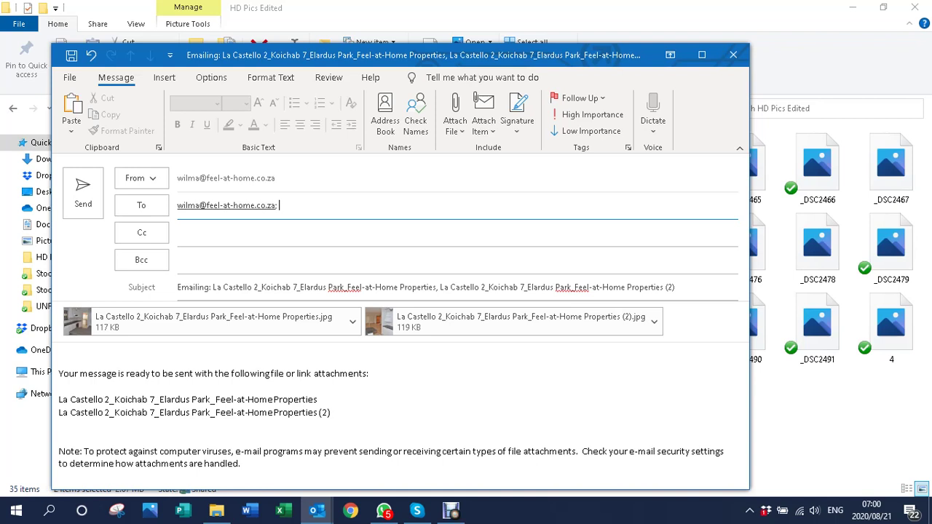
Step: Replace the subject's end with 'LARGE PICS FOR PP AND P24 (2) AS MAIN PIC' and send
drag(347, 287, 676, 287)
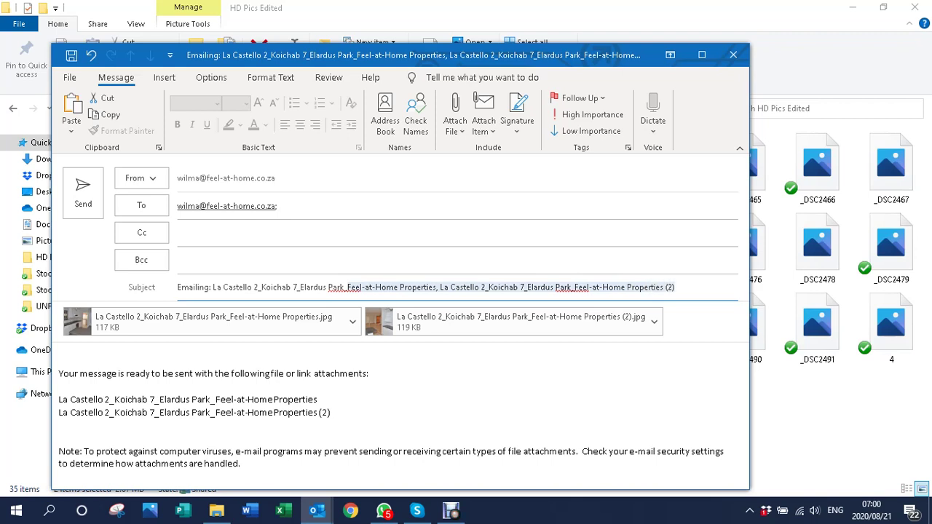
text(LARGE P)
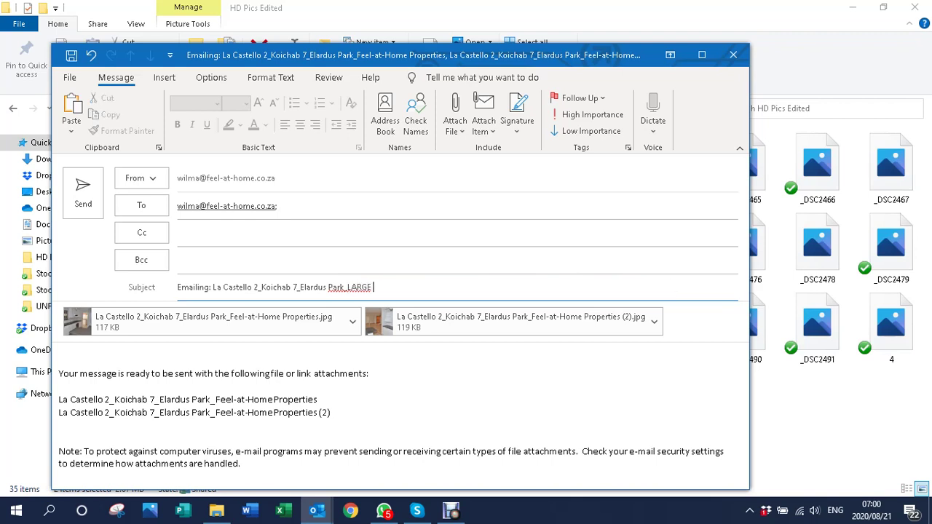
text(ICS FOR PP AND P24 ()
text(2) AS MA)
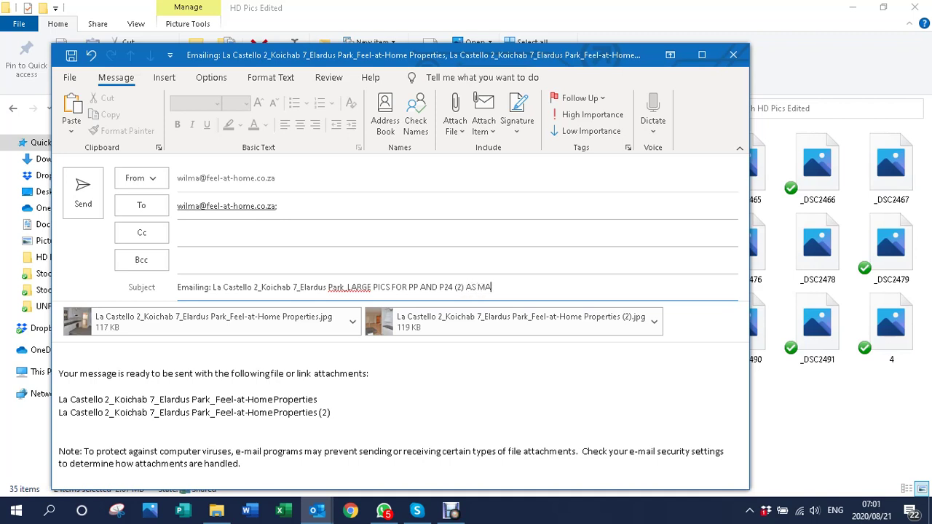
text(IN PIC)
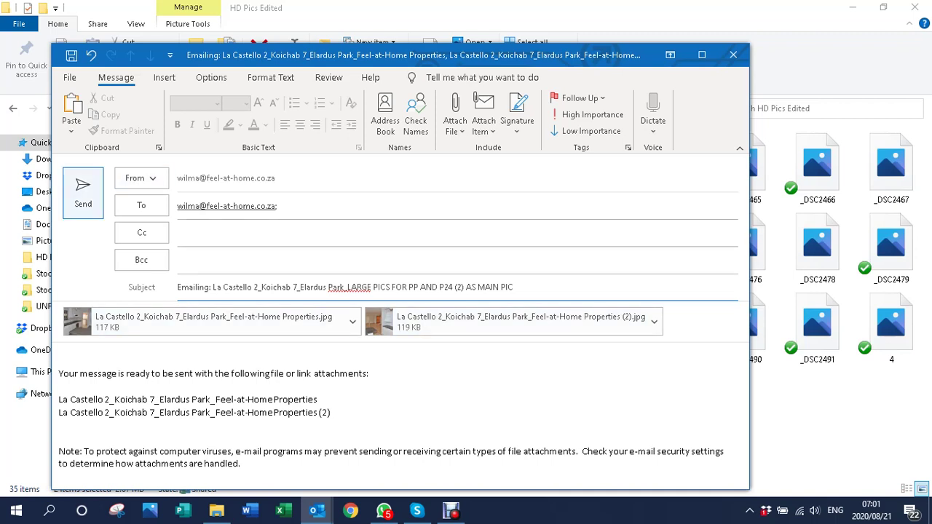
click(83, 193)
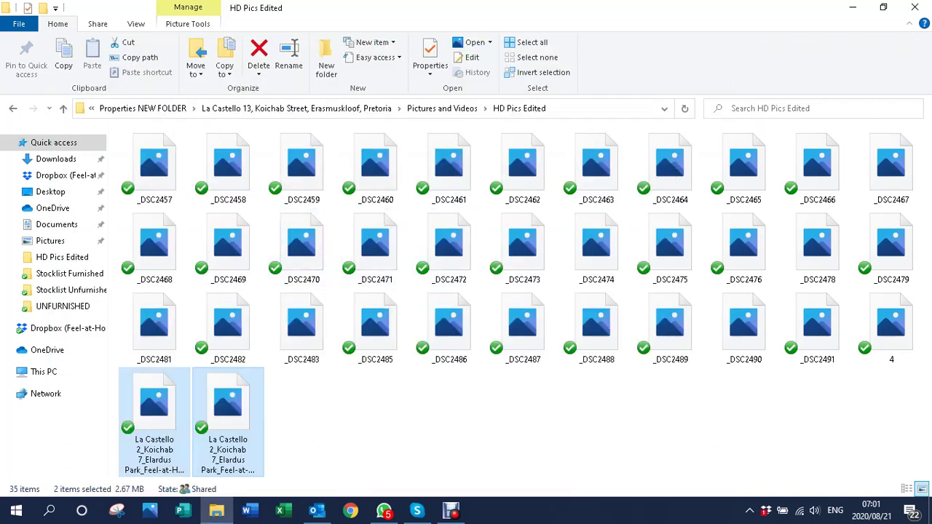
Step: Open the 07:02 large-photo email from Sent Items in its own window
click(316, 511)
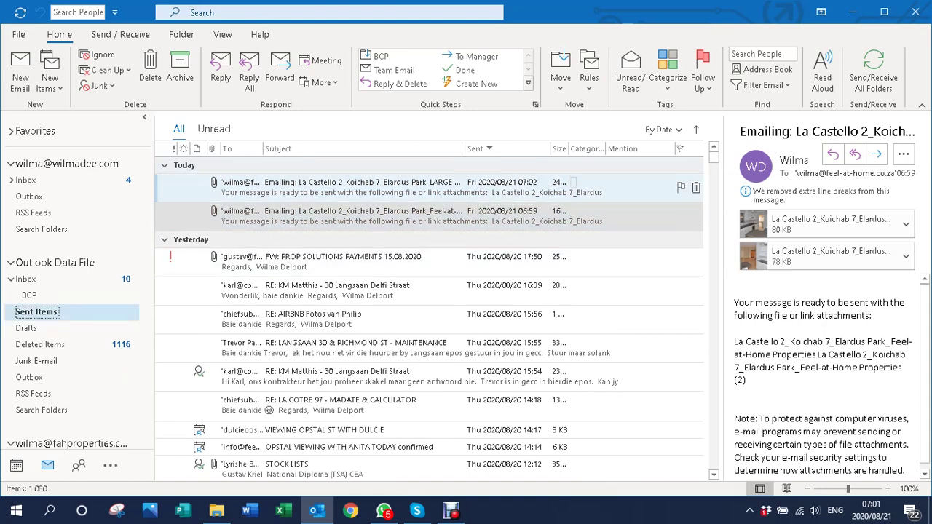
click(364, 184)
double_click(364, 183)
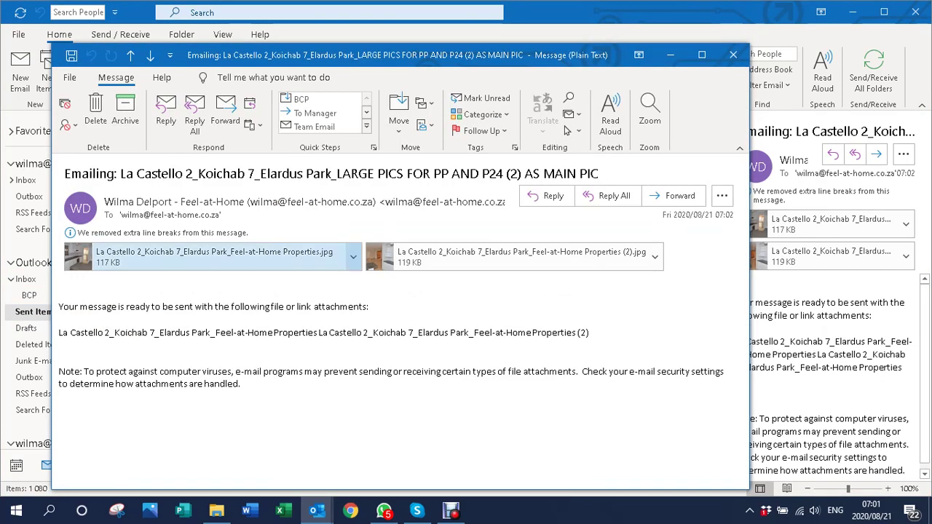
Step: Save both attached photos into the LARGE Pics Edited folder
click(219, 257)
click(225, 117)
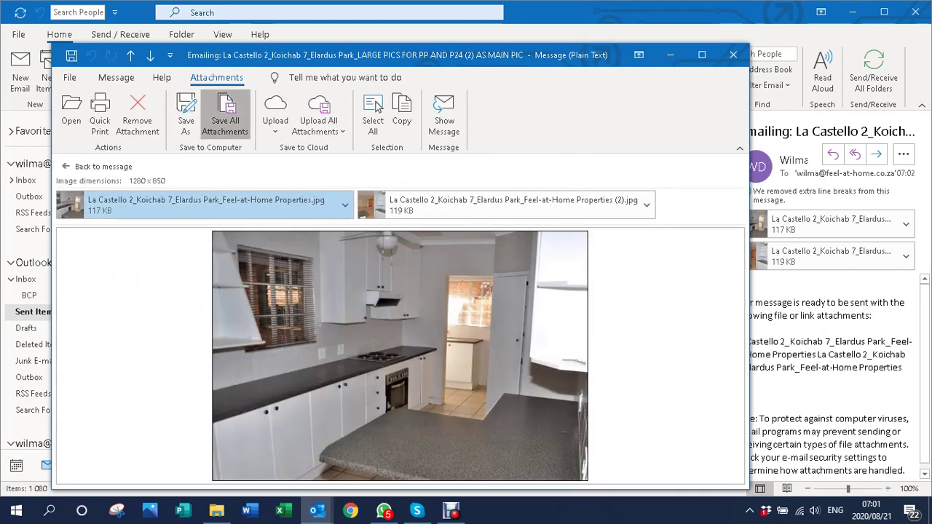
key(Return)
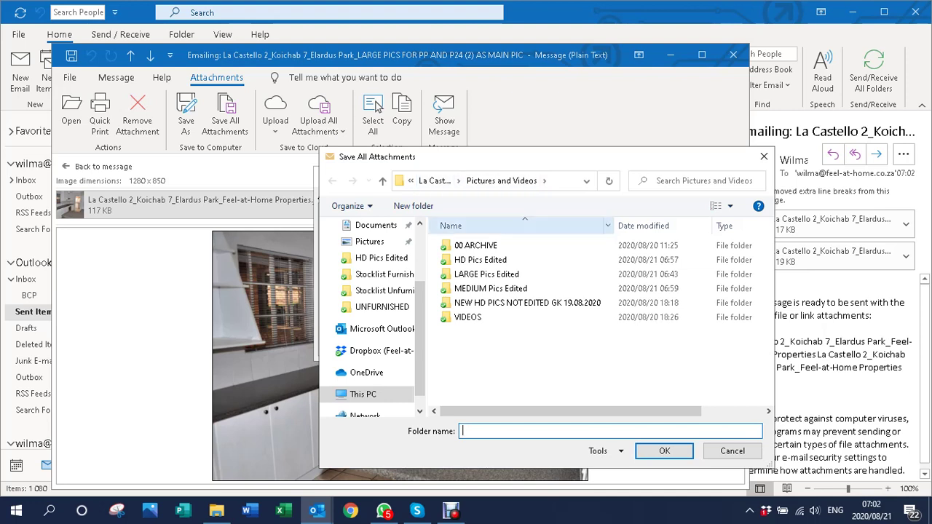
double_click(486, 274)
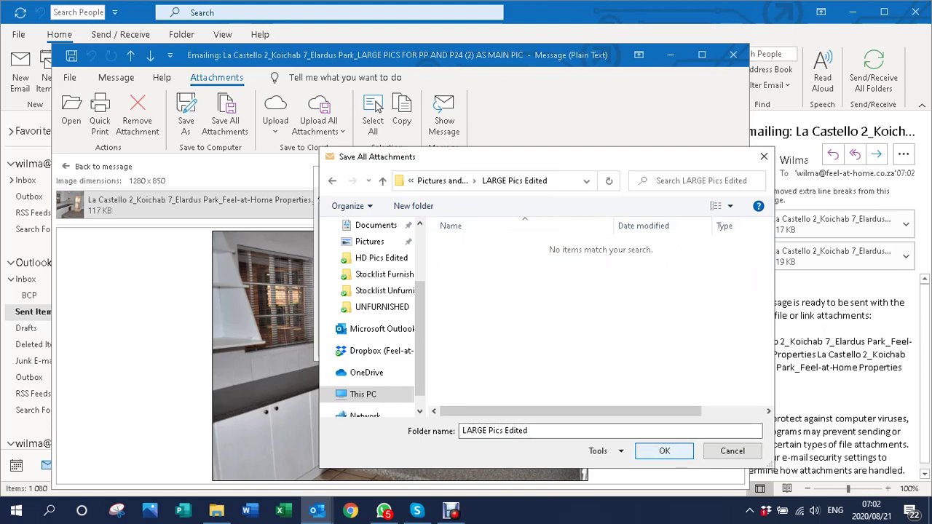
key(Return)
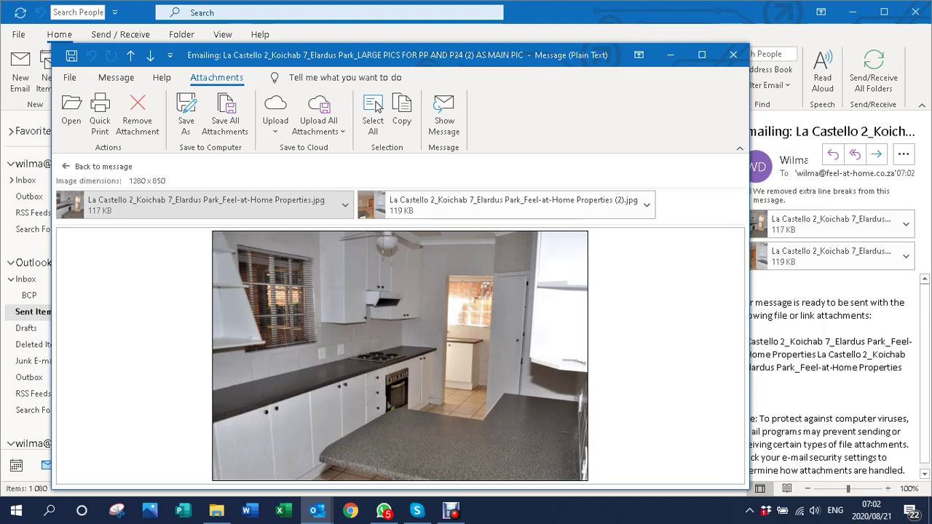
Step: Close the message and switch to another window from the taskbar
click(733, 55)
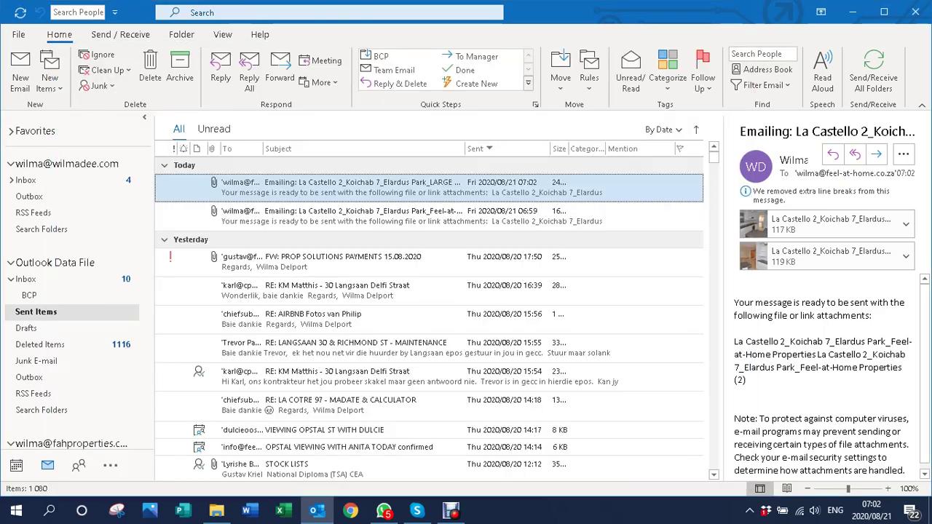
click(451, 512)
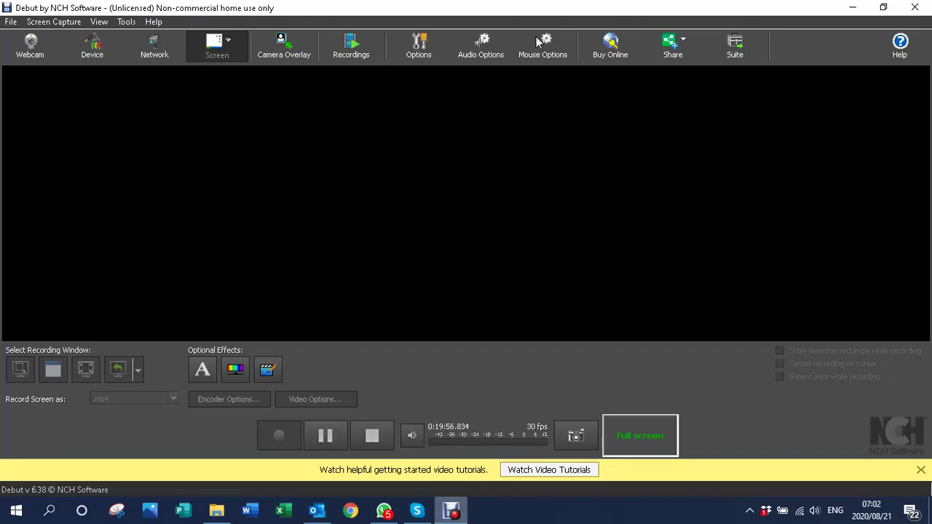
mouse_move(451, 511)
key(ctrl+F9)
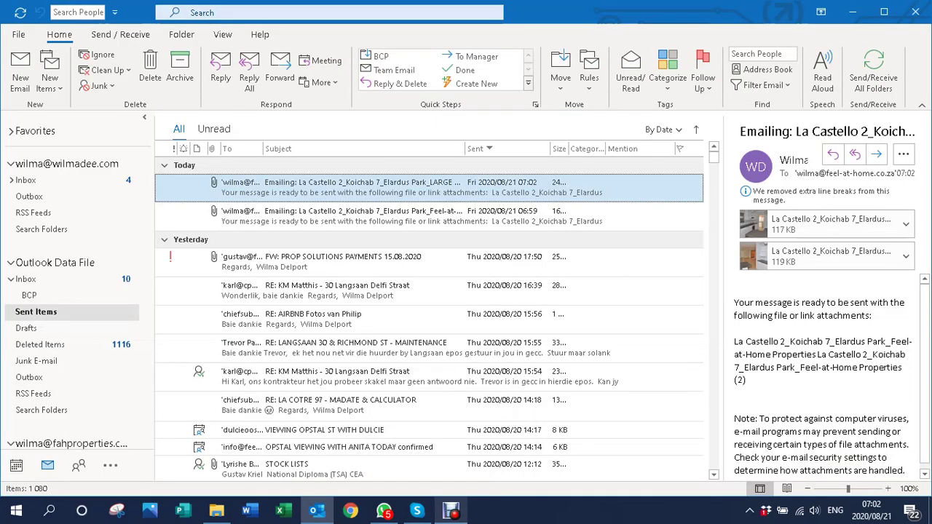